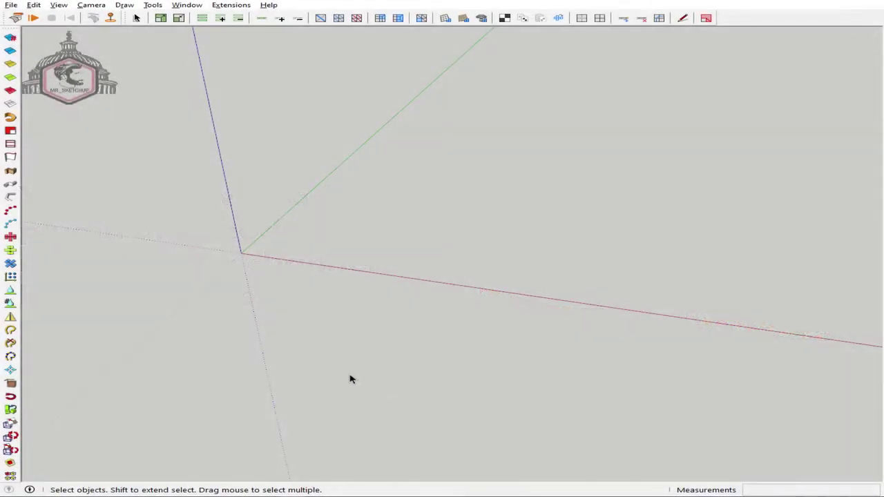
# Activate the Rectangle tool to start a square at the origin
pyautogui.press('r')
pyautogui.write('.3,.3')
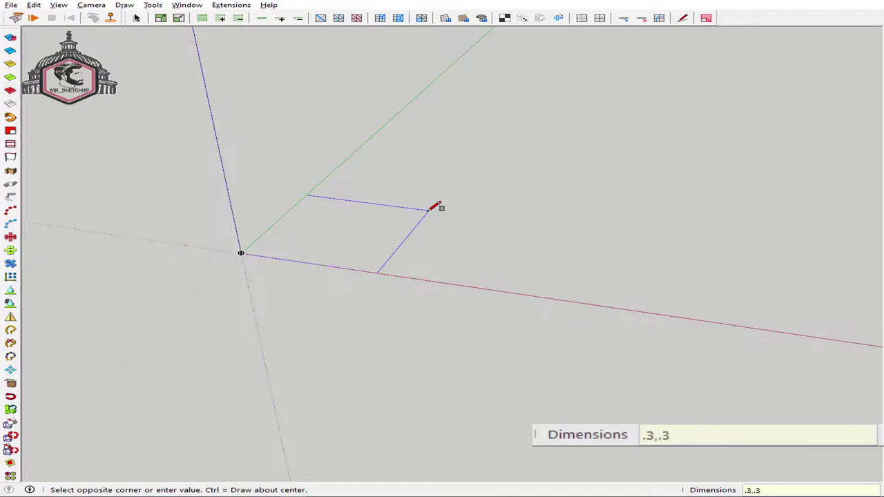
# Finish the 0.3 square face and reverse it so its front side faces up
pyautogui.press('Return')
pyautogui.press('space')
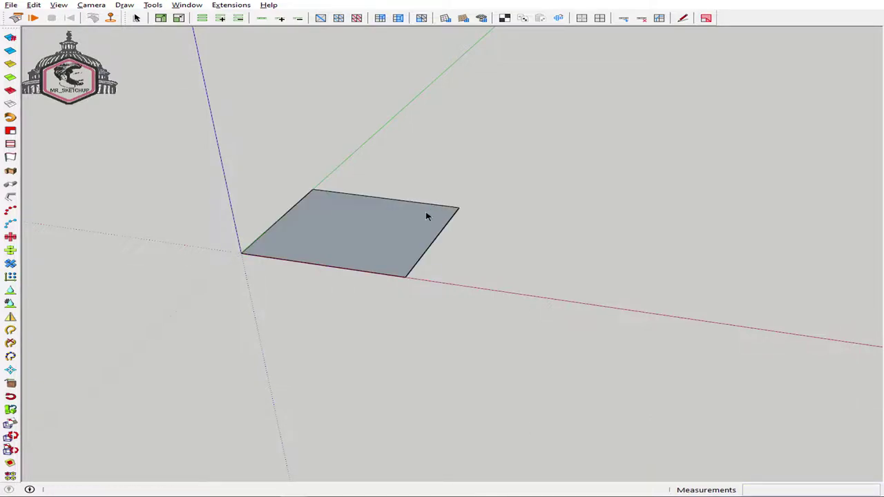
pyautogui.scroll(4, 311, 225)
pyautogui.click(302, 219)
pyautogui.rightClick(302, 219)
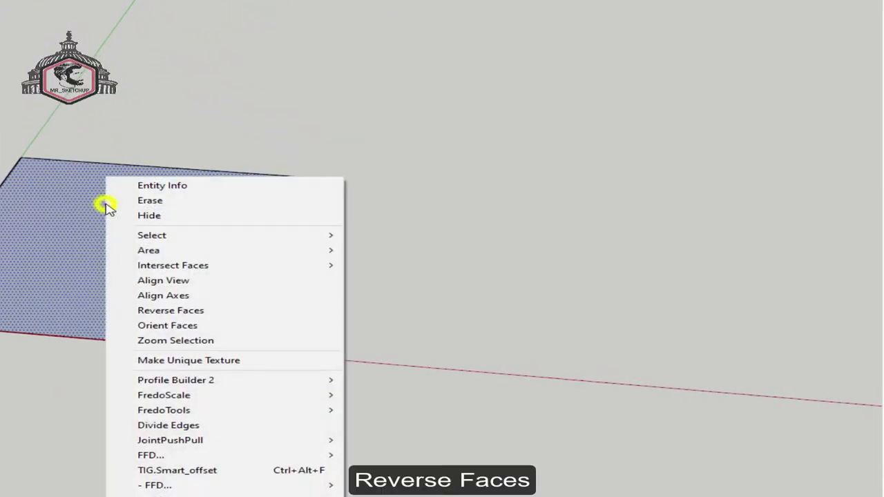
pyautogui.click(228, 313)
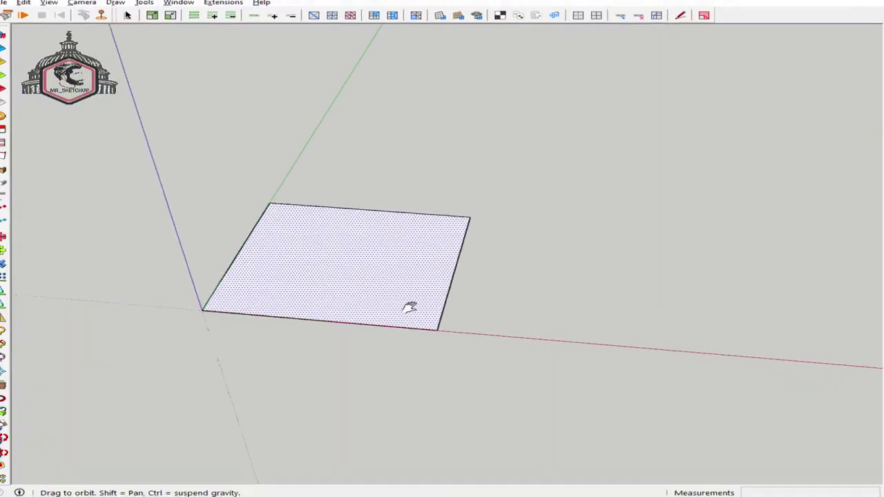
# Box-select the face with its edges and make it a group
pyautogui.middleClick(410, 307)
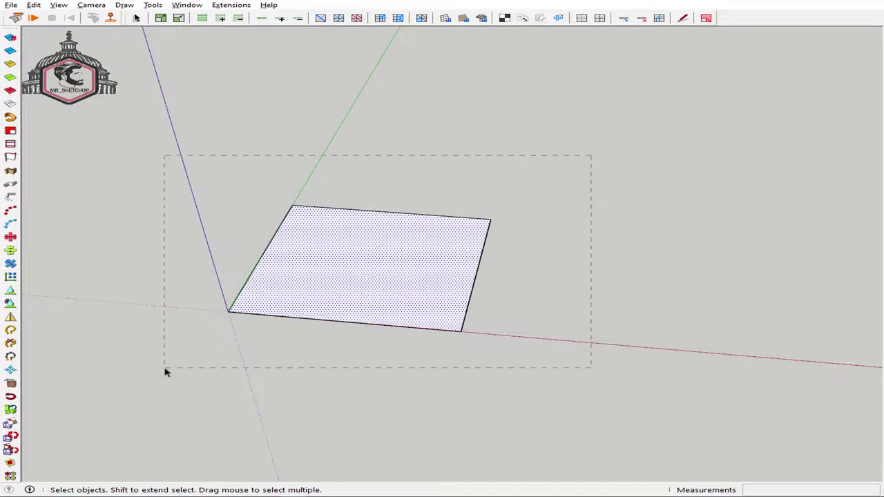
pyautogui.moveTo(165, 372); pyautogui.dragTo(165, 372)
pyautogui.hotkey('ctrl', 'g')
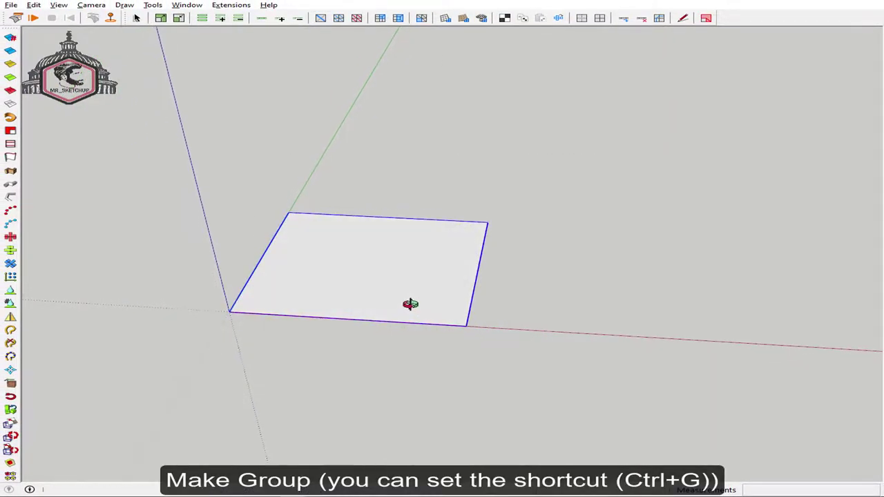
# Apply ClothWorks Make Cloth to the group, then Apply Adaptive Grid with 0.05 m padding
pyautogui.rightClick(349, 234)
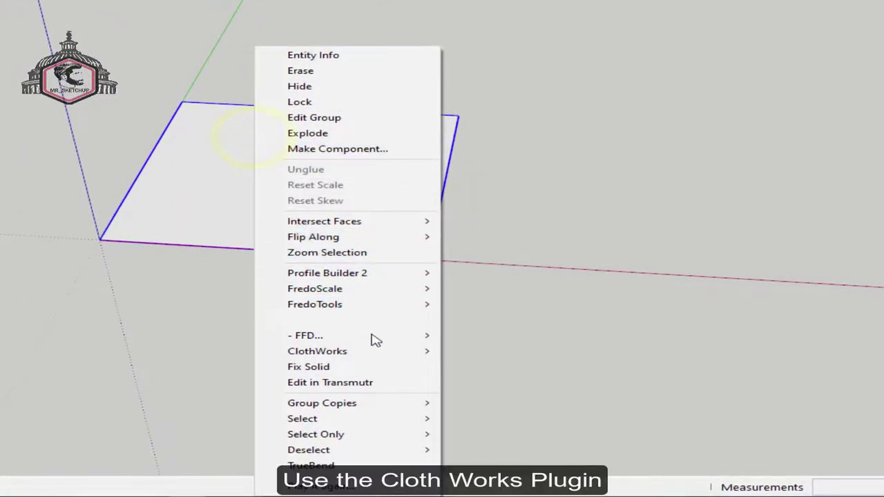
pyautogui.click(471, 352)
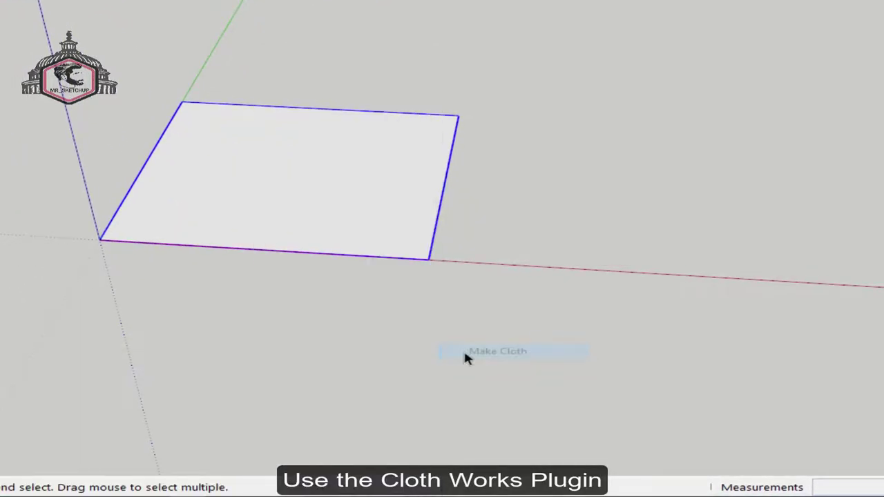
pyautogui.rightClick(273, 166)
pyautogui.moveTo(334, 351)
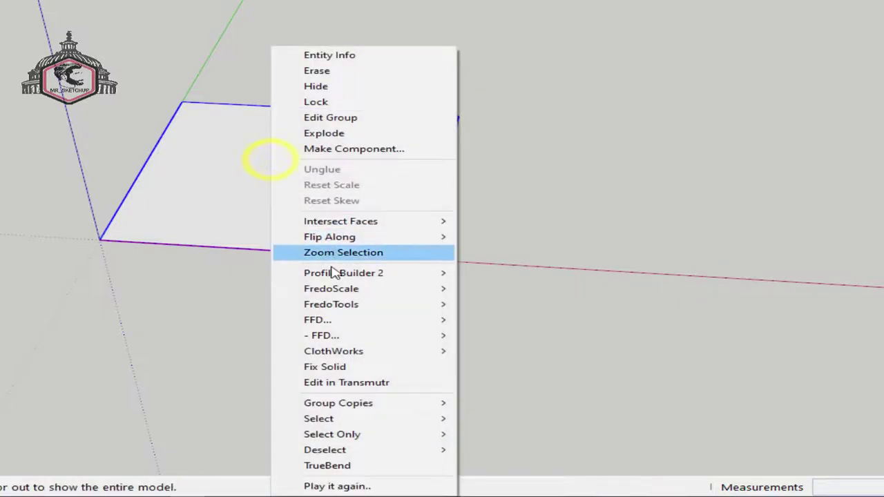
pyautogui.moveTo(504, 418)
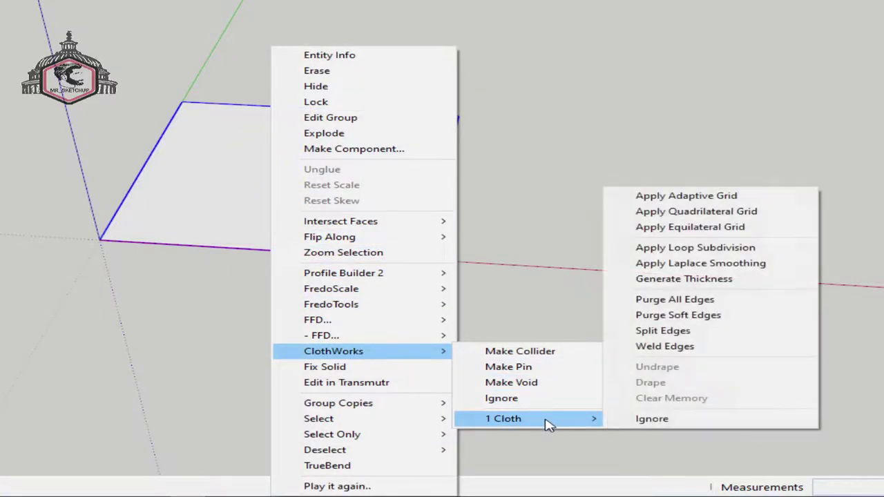
pyautogui.click(691, 196)
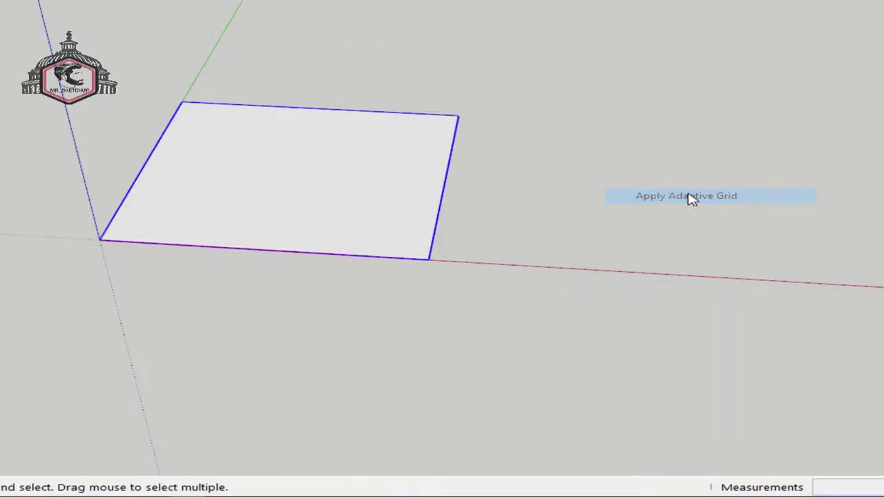
pyautogui.click(367, 162)
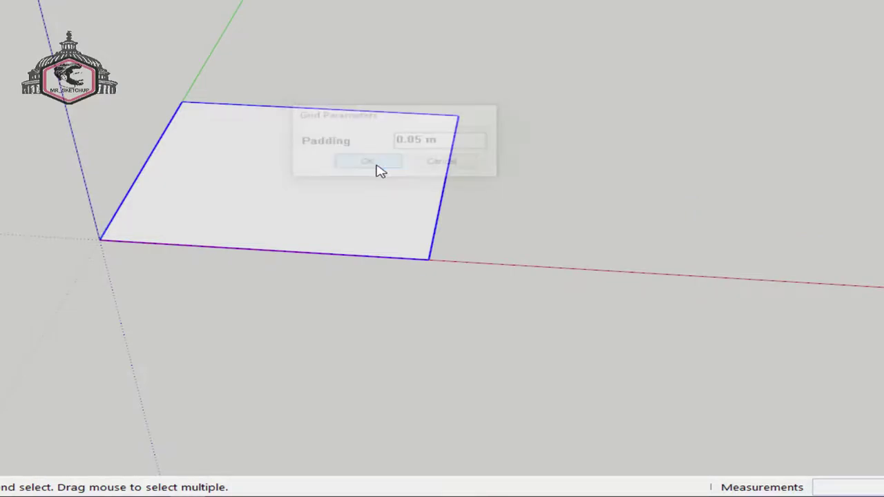
pyautogui.scroll(1, 288, 182)
pyautogui.scroll(2, 297, 193)
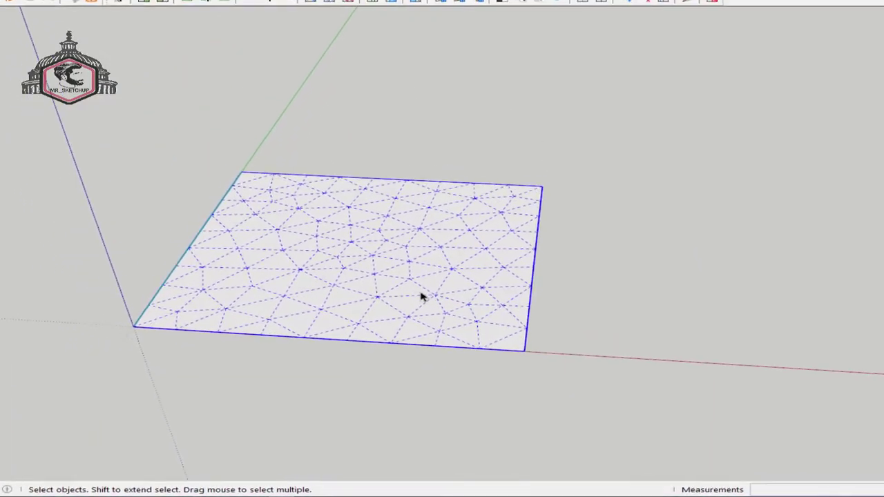
pyautogui.moveTo(422, 297)
pyautogui.mouseDown(button='middle')
pyautogui.moveTo(391, 350)
pyautogui.moveTo(391, 297)
pyautogui.moveTo(450, 288)
pyautogui.mouseUp(button='middle')
# Show hidden geometry and test-lift the face to puff the cloth
pyautogui.press('h')
pyautogui.moveTo(450, 320)
pyautogui.mouseDown(button='middle')
pyautogui.moveTo(434, 303)
pyautogui.moveTo(609, 283)
pyautogui.mouseUp(button='middle')
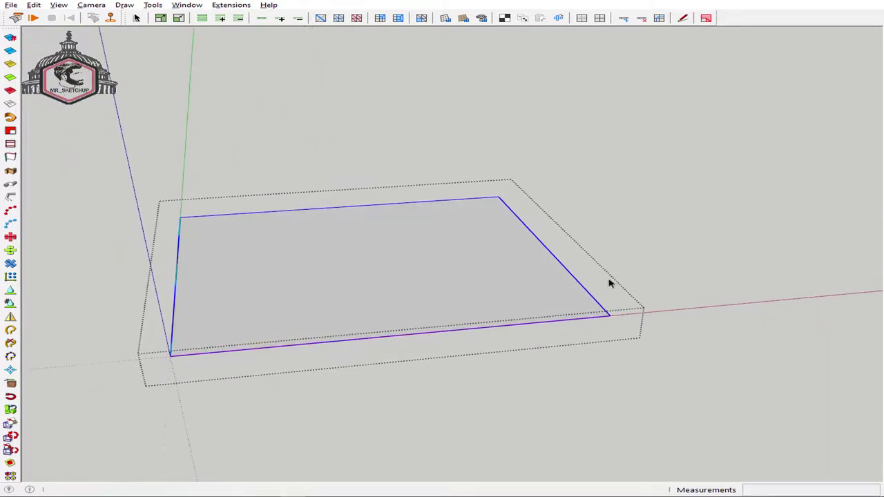
pyautogui.click(646, 254)
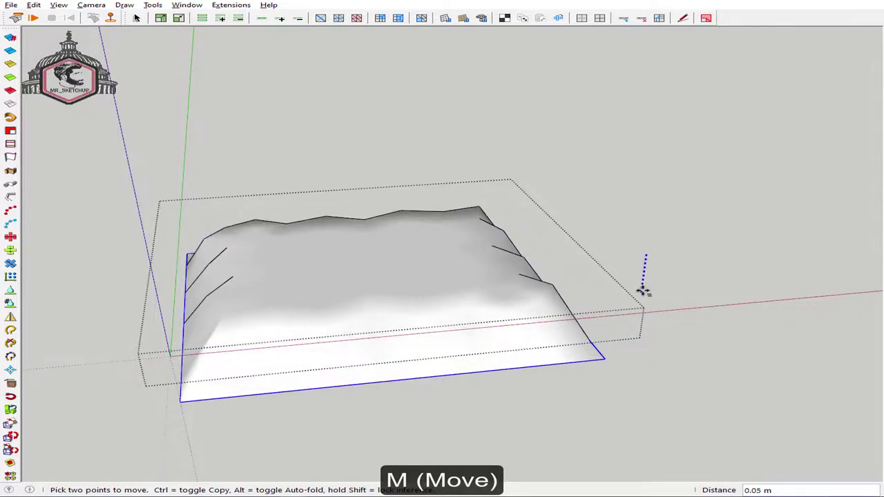
pyautogui.click(645, 286)
pyautogui.press('space')
# Inspect the broken corner up close and box-select the whole triangulated plane
pyautogui.moveTo(602, 355)
pyautogui.mouseDown(button='middle')
pyautogui.moveTo(584, 373)
pyautogui.moveTo(584, 238)
pyautogui.mouseUp(button='middle')
pyautogui.scroll(2, 583, 373)
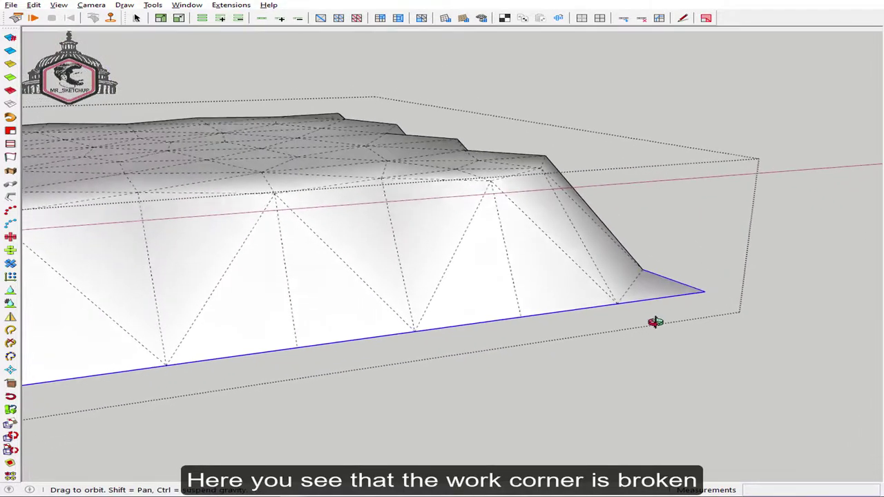
pyautogui.moveTo(679, 250)
pyautogui.mouseDown(button='middle')
pyautogui.moveTo(394, 263)
pyautogui.moveTo(108, 244)
pyautogui.moveTo(453, 271)
pyautogui.moveTo(647, 299)
pyautogui.moveTo(585, 277)
pyautogui.moveTo(523, 219)
pyautogui.moveTo(428, 259)
pyautogui.mouseUp(button='middle')
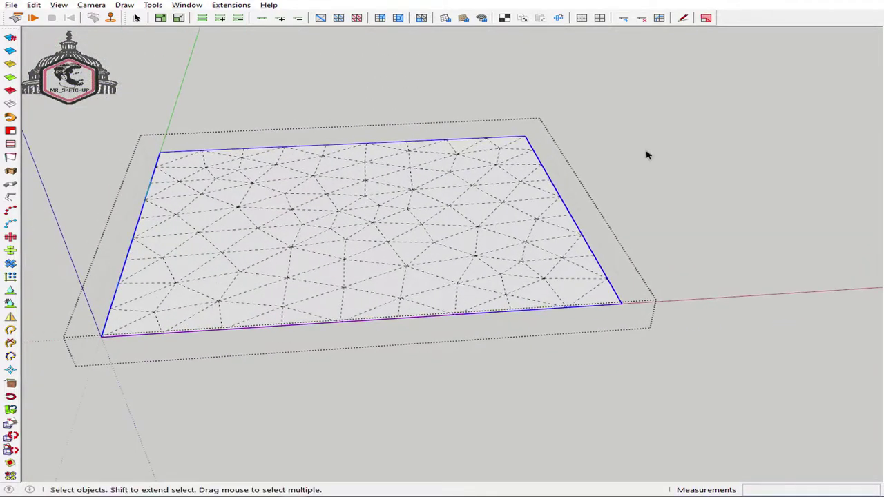
pyautogui.moveTo(679, 115); pyautogui.dragTo(228, 332)
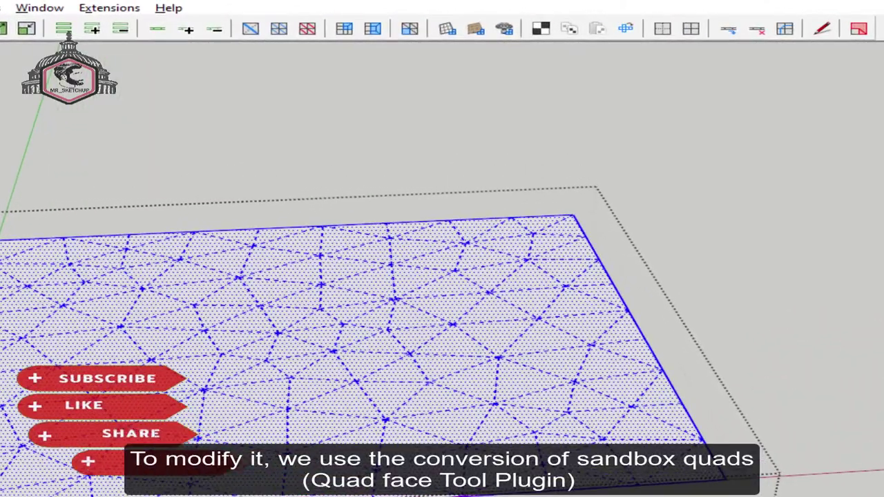
pyautogui.moveTo(442, 276); pyautogui.dragTo(386, 263, button='middle')
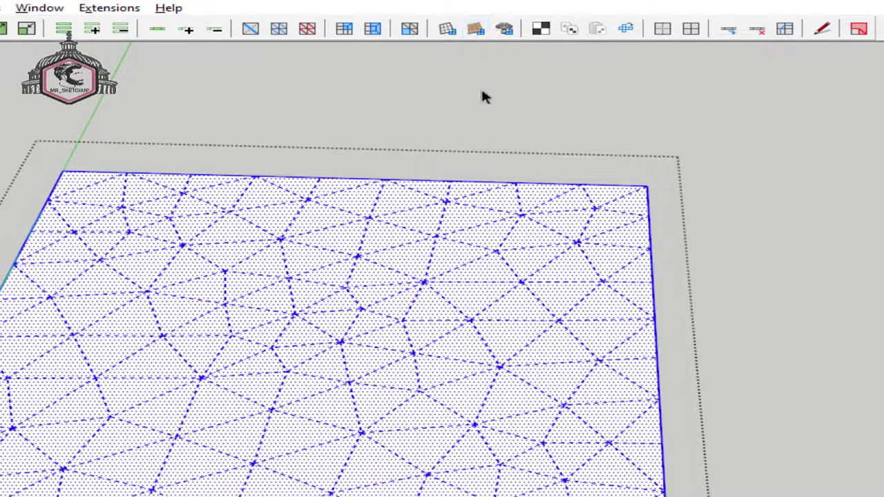
# Flip the diagonal in the top-left corner quad with the Flip Triangulation tool
pyautogui.keyDown('shift'); pyautogui.moveTo(482, 91); pyautogui.dragTo(513, 214, button='middle'); pyautogui.keyUp('shift')
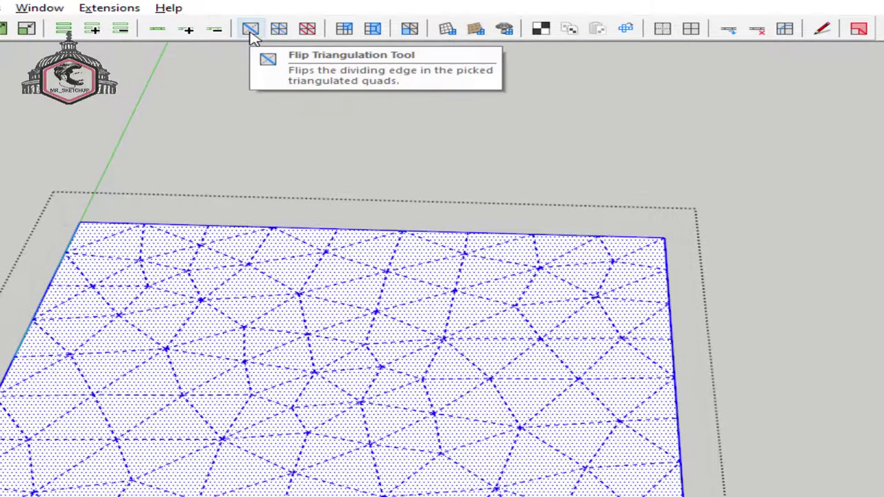
pyautogui.click(250, 28)
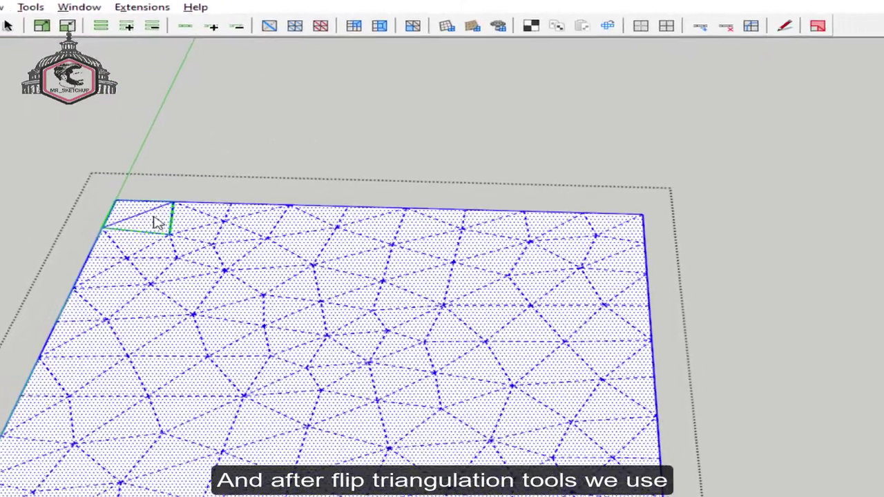
pyautogui.click(157, 222)
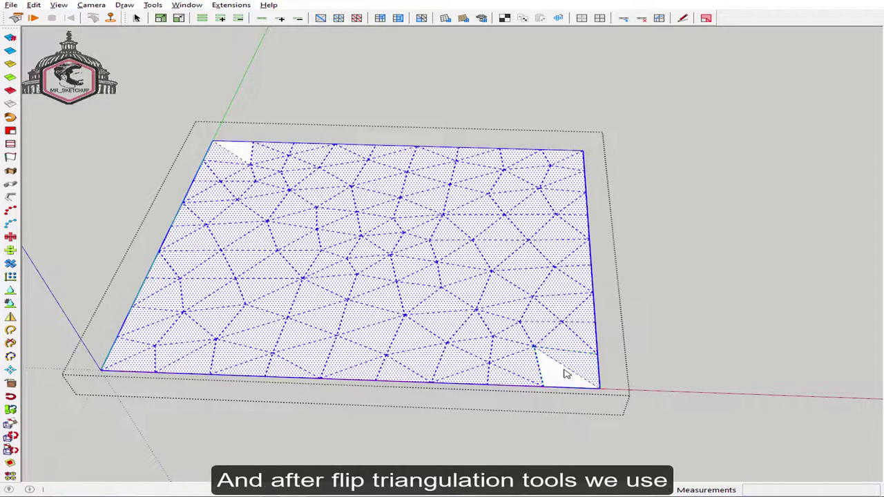
# Deselect the mesh, then select the plane face together with its edges
pyautogui.moveTo(565, 374)
pyautogui.mouseDown(button='middle')
pyautogui.moveTo(504, 321)
pyautogui.moveTo(589, 390)
pyautogui.mouseUp(button='middle')
pyautogui.click(620, 312)
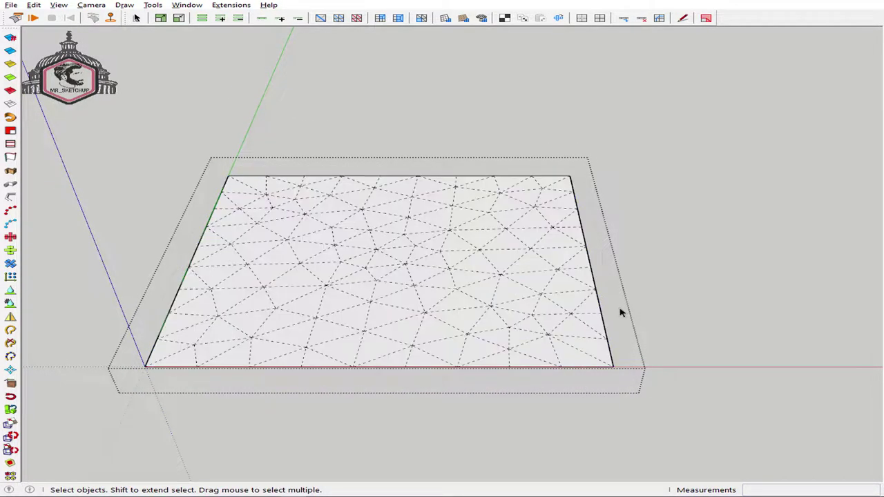
pyautogui.doubleClick(428, 288)
pyautogui.moveTo(428, 288)
pyautogui.mouseDown(button='middle')
pyautogui.moveTo(465, 300)
pyautogui.moveTo(449, 274)
pyautogui.mouseUp(button='middle')
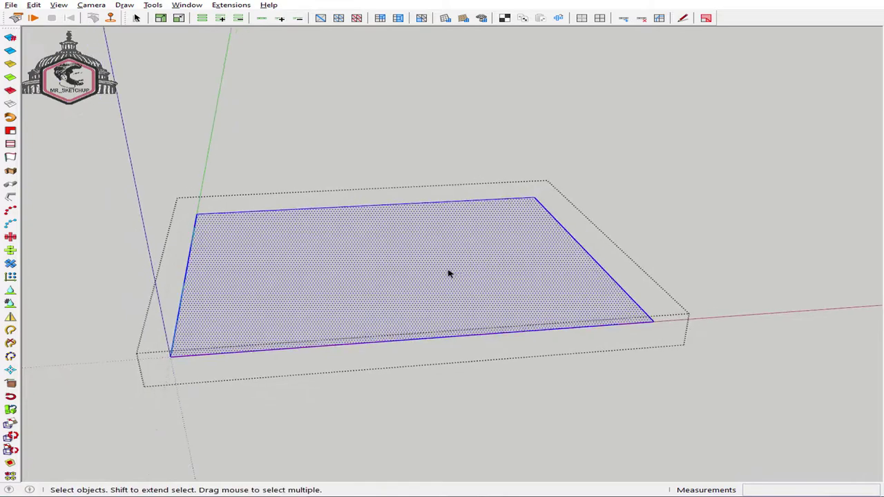
pyautogui.moveTo(471, 342); pyautogui.dragTo(700, 278, button='middle')
# Move the plane 0.03 along the blue axis so the cloth puffs up
pyautogui.press('m')
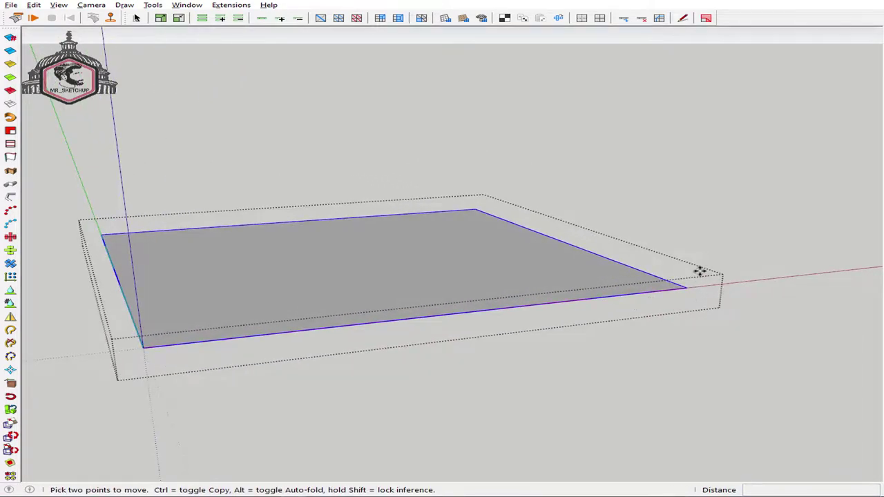
pyautogui.click(700, 271)
pyautogui.write('.03')
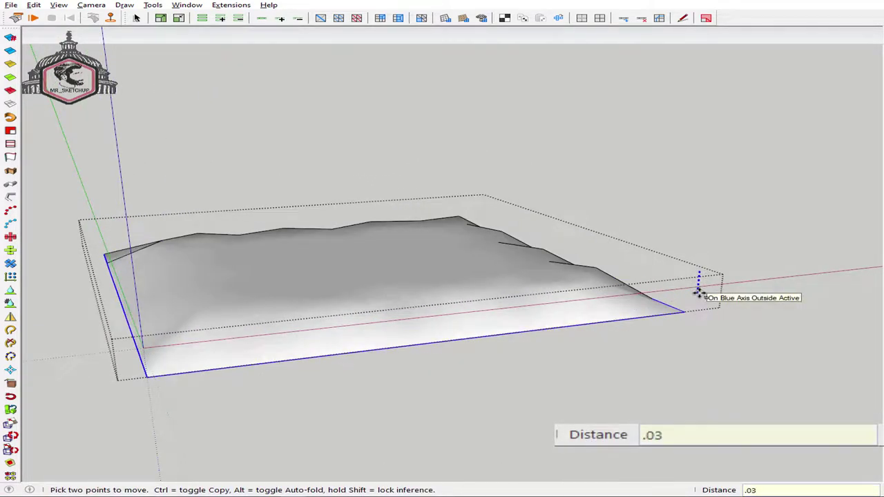
pyautogui.press('Return')
pyautogui.scroll(3, 590, 333)
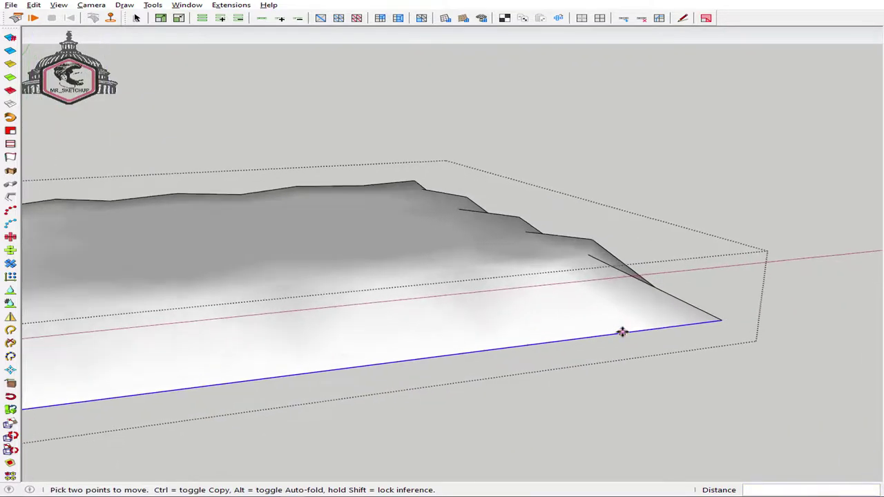
pyautogui.moveTo(673, 338)
pyautogui.mouseDown(button='middle')
pyautogui.moveTo(465, 326)
pyautogui.moveTo(631, 320)
pyautogui.moveTo(357, 320)
pyautogui.moveTo(481, 290)
pyautogui.moveTo(720, 319)
pyautogui.moveTo(697, 303)
pyautogui.mouseUp(button='middle')
# Check the pillow's end for intact corners and select the whole puffed cloth
pyautogui.press('m')
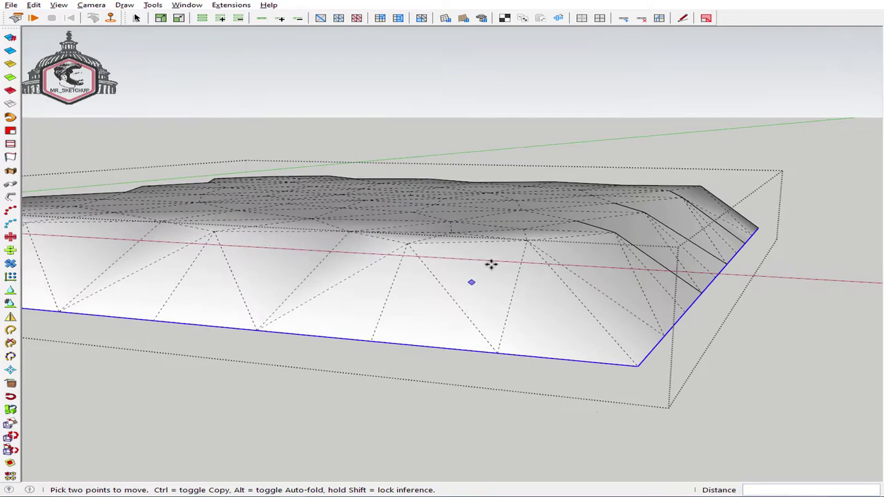
pyautogui.moveTo(674, 364)
pyautogui.mouseDown(button='middle')
pyautogui.moveTo(458, 351)
pyautogui.moveTo(410, 336)
pyautogui.moveTo(667, 336)
pyautogui.moveTo(626, 317)
pyautogui.moveTo(665, 330)
pyautogui.moveTo(448, 361)
pyautogui.moveTo(683, 204)
pyautogui.mouseUp(button='middle')
pyautogui.press('space')
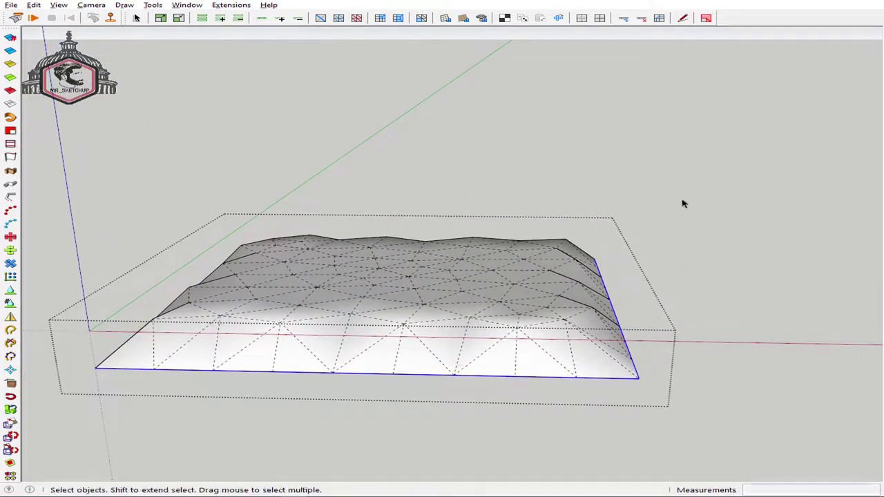
pyautogui.hotkey('ctrl', 'a')
pyautogui.moveTo(108, 434); pyautogui.dragTo(509, 400, button='middle')
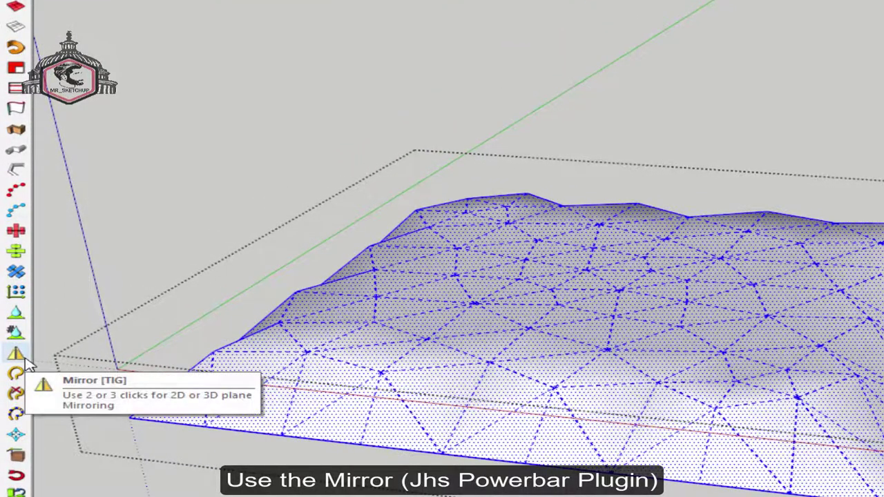
# Mirror the selected cloth about its base plane with the JHS Powerbar Mirror [TIG] tool
pyautogui.click(16, 355)
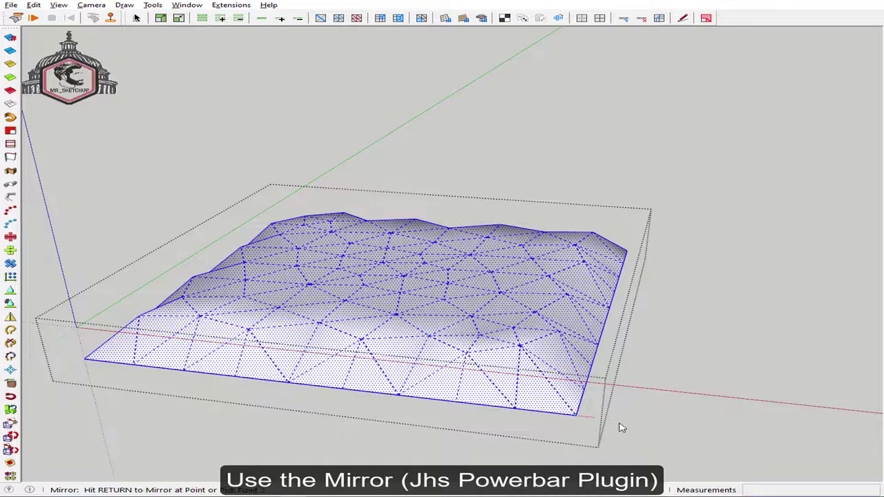
pyautogui.click(663, 381)
pyautogui.moveTo(663, 381)
pyautogui.mouseDown(button='middle')
pyautogui.moveTo(444, 300)
pyautogui.moveTo(528, 348)
pyautogui.mouseUp(button='middle')
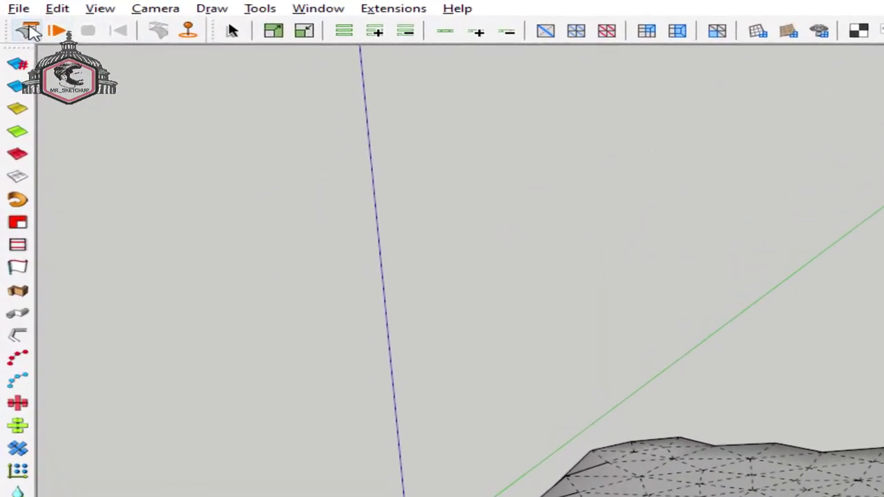
# In the ClothWorks window, run a trial simulation and reset the cloth
pyautogui.click(16, 17)
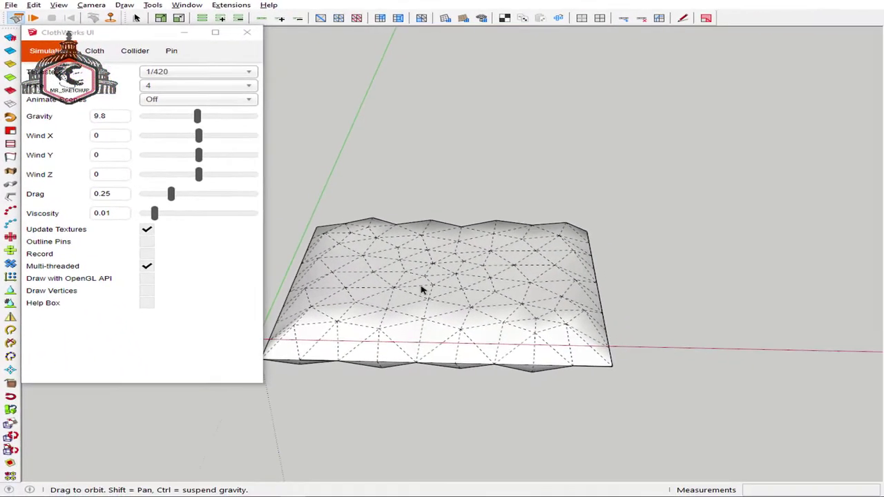
pyautogui.moveTo(568, 288); pyautogui.dragTo(611, 286, button='middle')
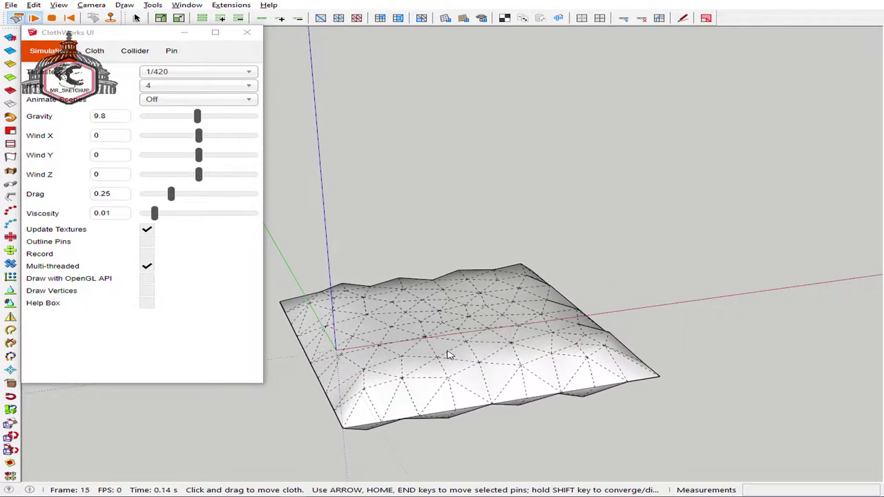
pyautogui.moveTo(450, 355)
pyautogui.mouseDown()
pyautogui.moveTo(543, 310)
pyautogui.moveTo(418, 264)
pyautogui.mouseUp()
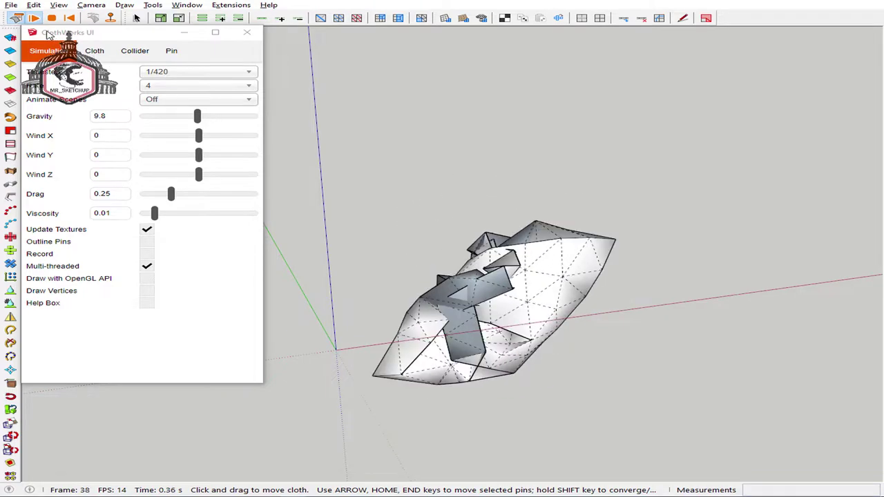
pyautogui.moveTo(449, 325)
pyautogui.mouseDown(button='middle')
pyautogui.moveTo(468, 334)
pyautogui.moveTo(704, 292)
pyautogui.moveTo(499, 276)
pyautogui.moveTo(354, 343)
pyautogui.moveTo(310, 269)
pyautogui.moveTo(478, 275)
pyautogui.mouseUp(button='middle')
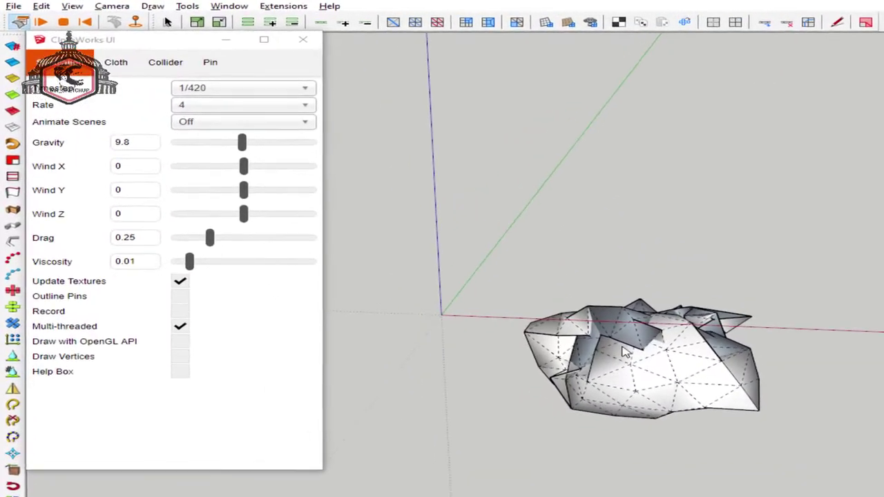
pyautogui.click(85, 24)
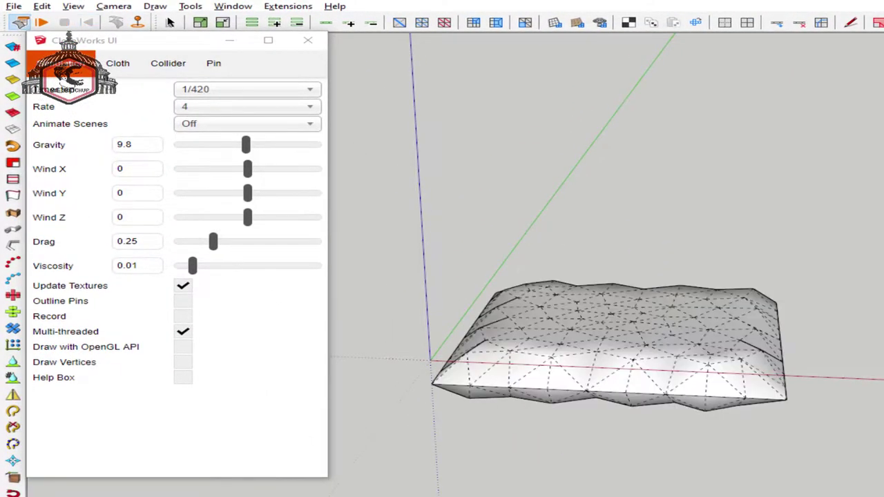
# Set Gravity to 0, simulate the pillow again, and reset it to its starting shape
pyautogui.moveTo(247, 153); pyautogui.dragTo(202, 154)
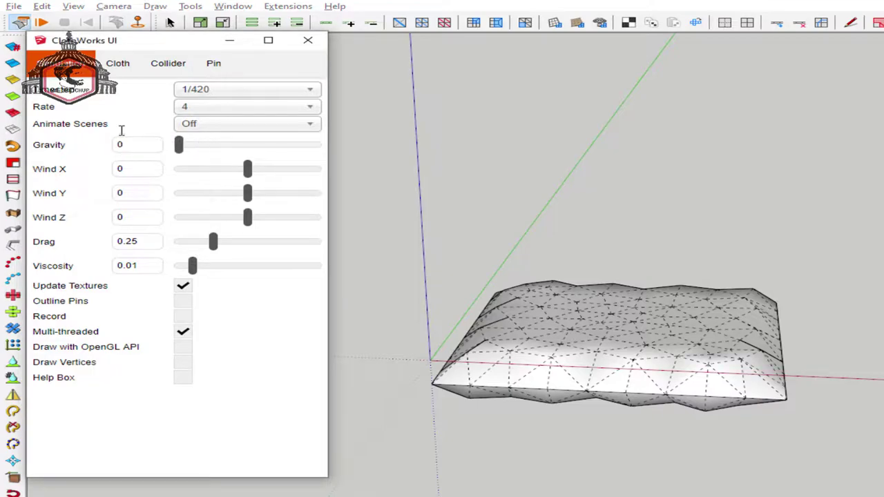
pyautogui.click(40, 23)
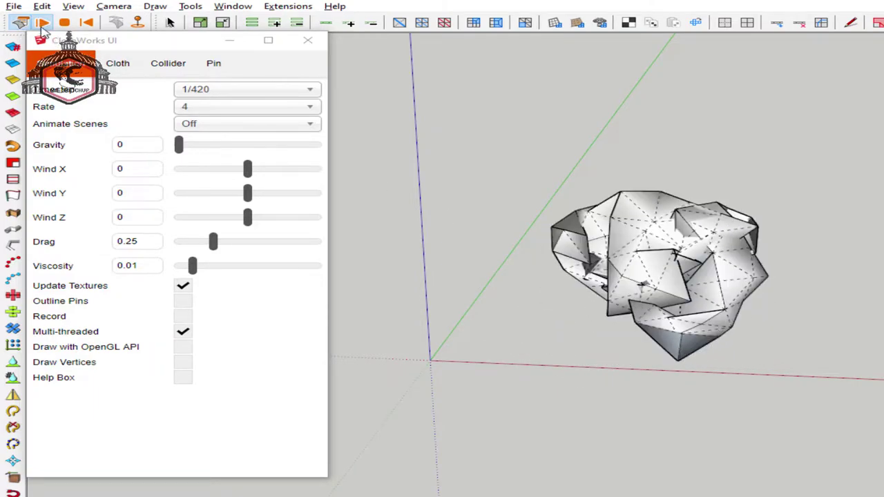
pyautogui.moveTo(694, 284)
pyautogui.mouseDown(button='middle')
pyautogui.moveTo(444, 213)
pyautogui.moveTo(728, 274)
pyautogui.mouseUp(button='middle')
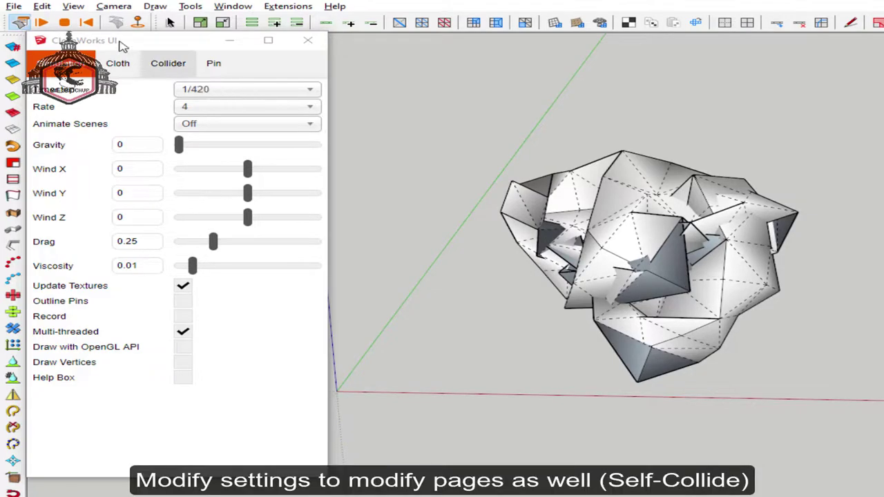
pyautogui.click(86, 23)
pyautogui.moveTo(556, 260); pyautogui.dragTo(492, 286, button='middle')
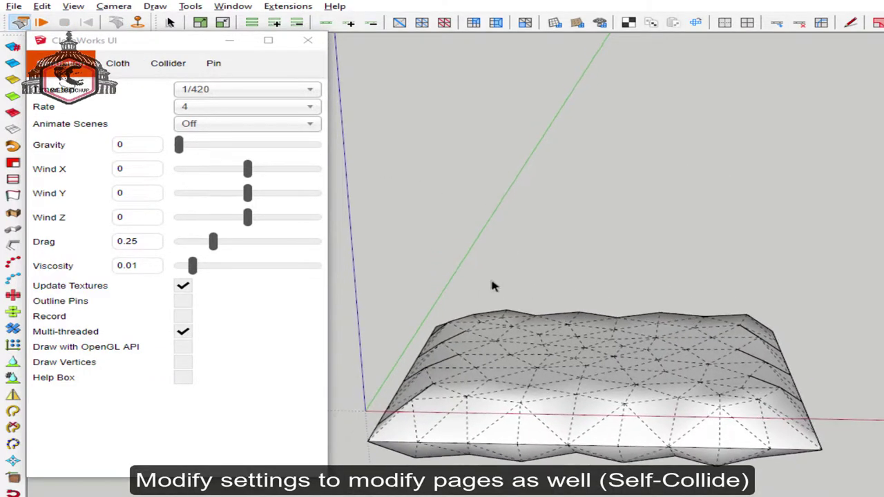
# On the Cloth tab, trial-simulate, reset, and untick Preserve Shape in the shared settings
pyautogui.click(115, 66)
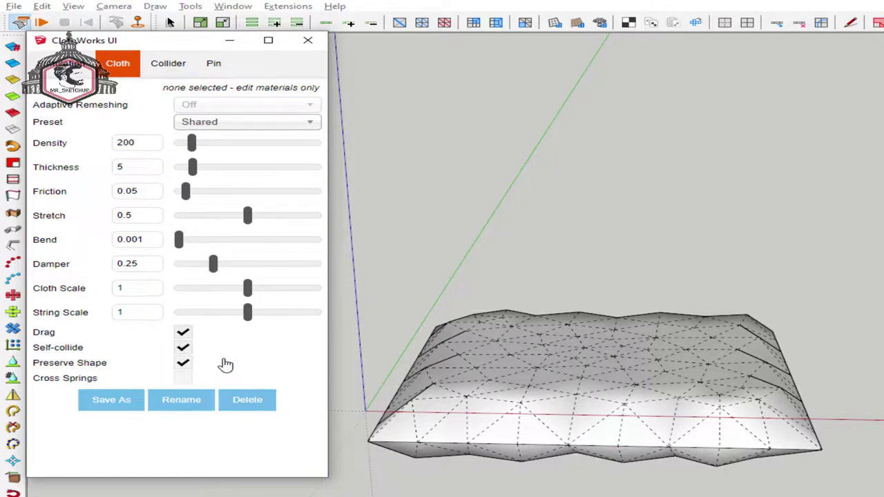
pyautogui.click(41, 23)
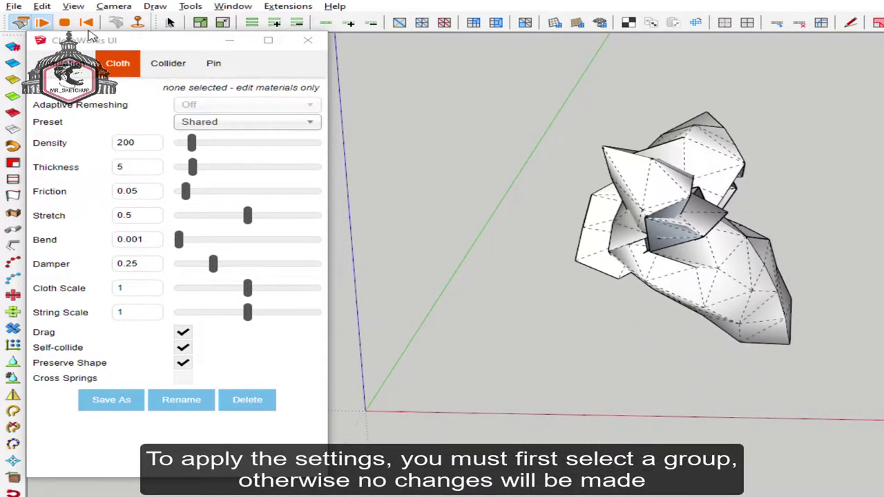
pyautogui.click(87, 23)
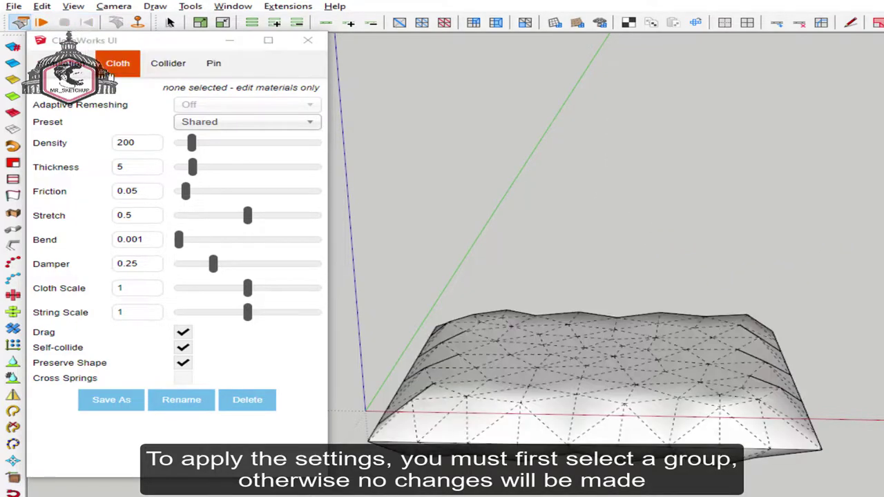
pyautogui.click(189, 370)
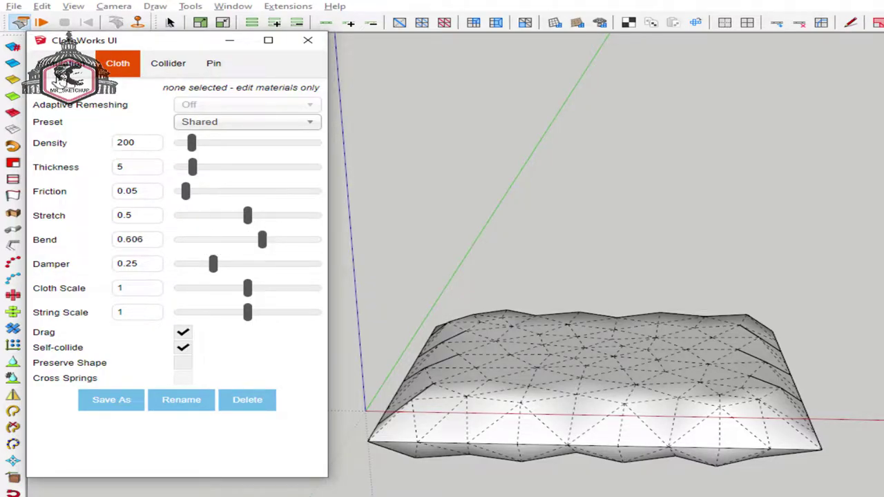
pyautogui.click(62, 64)
pyautogui.click(118, 63)
pyautogui.click(42, 23)
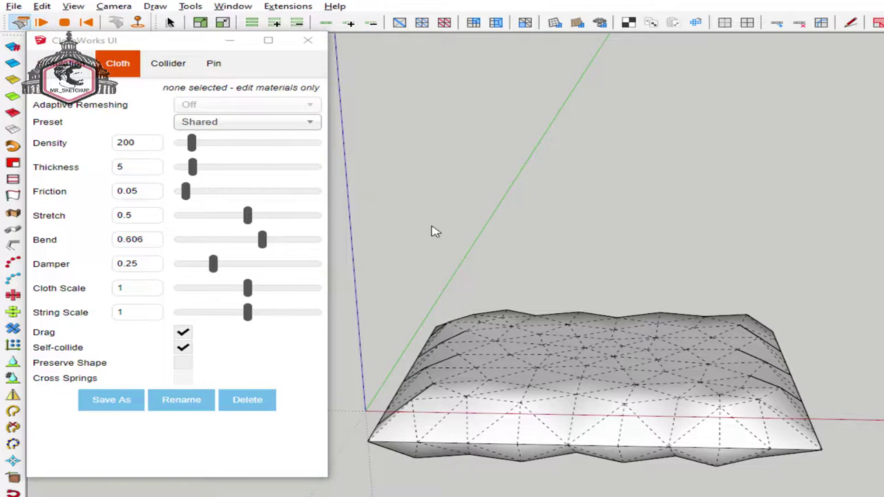
# Select the pillow group and untick its Preserve Shape, keeping Self-collide on and Bend 0.506
pyautogui.moveTo(431, 231); pyautogui.dragTo(544, 339, button='middle')
pyautogui.click(587, 367)
pyautogui.moveTo(586, 367); pyautogui.dragTo(595, 360, button='middle')
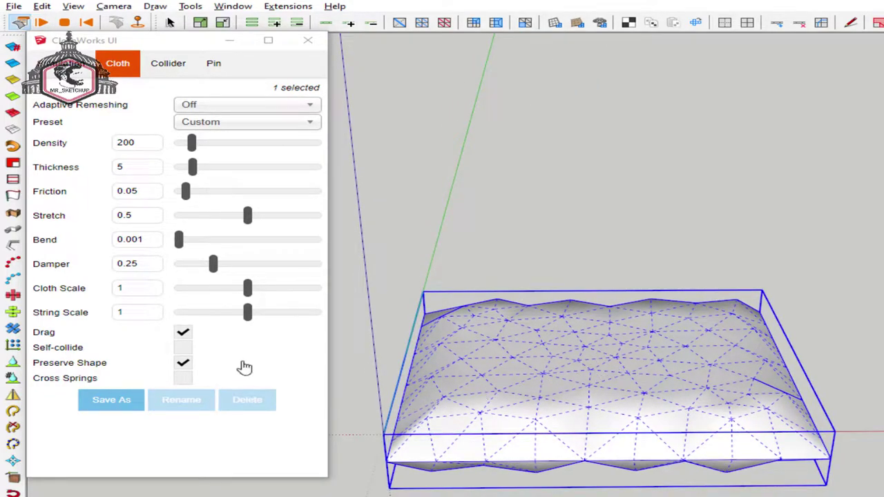
pyautogui.click(183, 364)
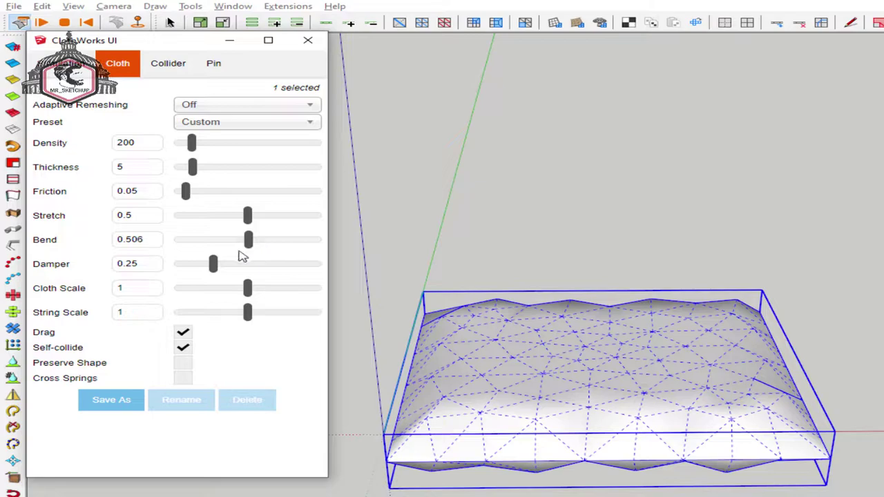
pyautogui.click(65, 63)
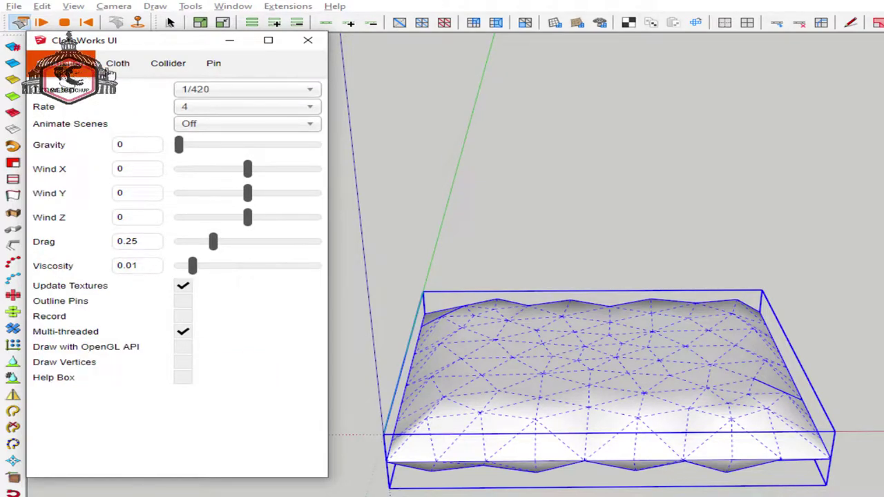
pyautogui.click(117, 68)
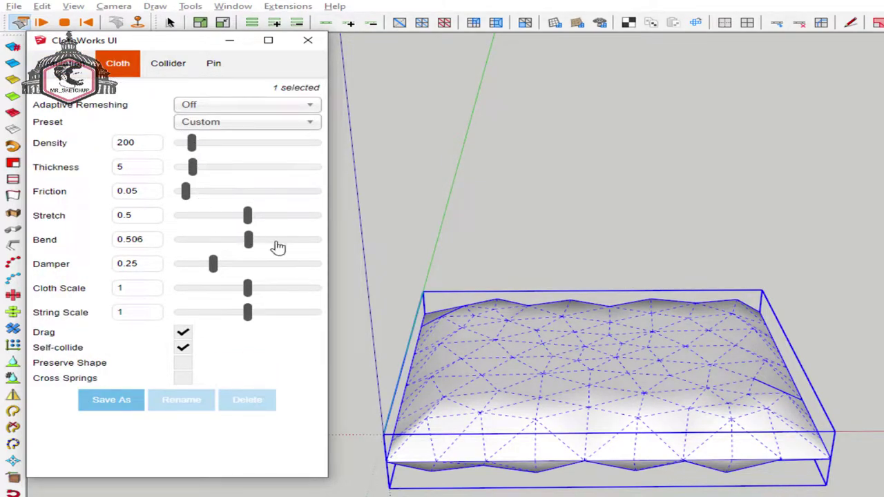
# Set the pillow's Density to 1415 and run the simulation, orbiting to watch it puff
pyautogui.moveTo(538, 281)
pyautogui.mouseDown(button='middle')
pyautogui.moveTo(552, 255)
pyautogui.moveTo(585, 270)
pyautogui.moveTo(633, 268)
pyautogui.mouseUp(button='middle')
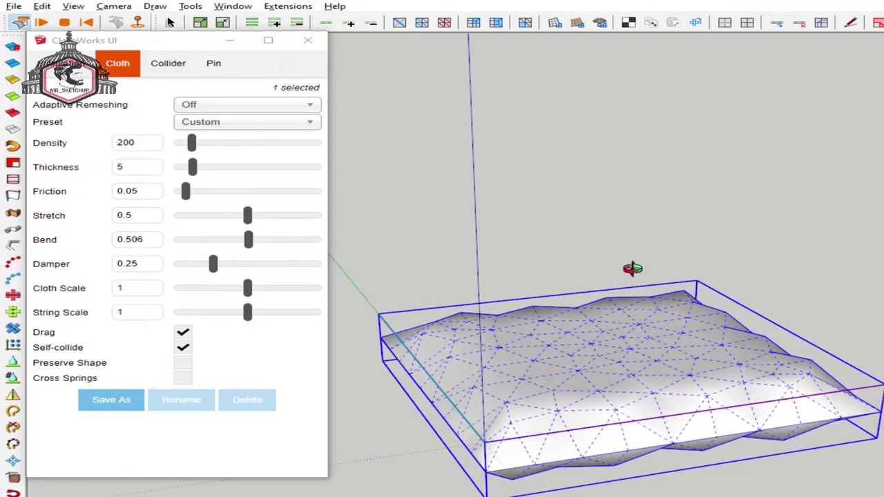
pyautogui.click(250, 145)
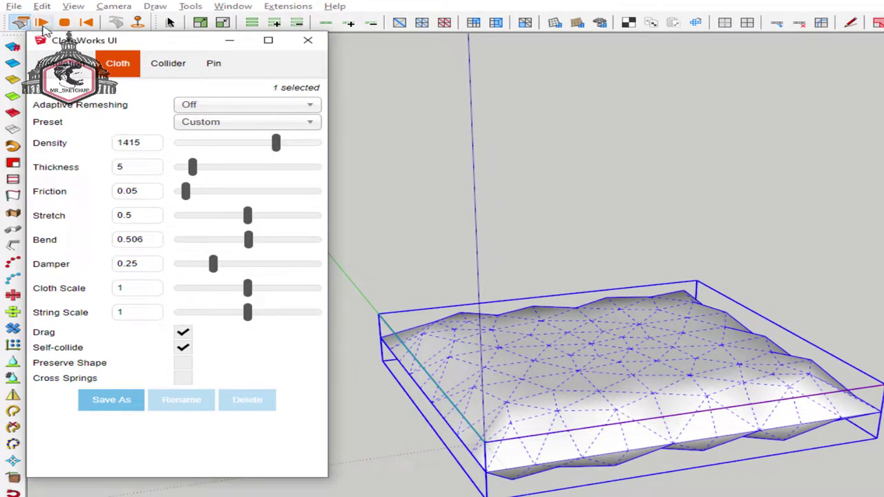
pyautogui.click(41, 22)
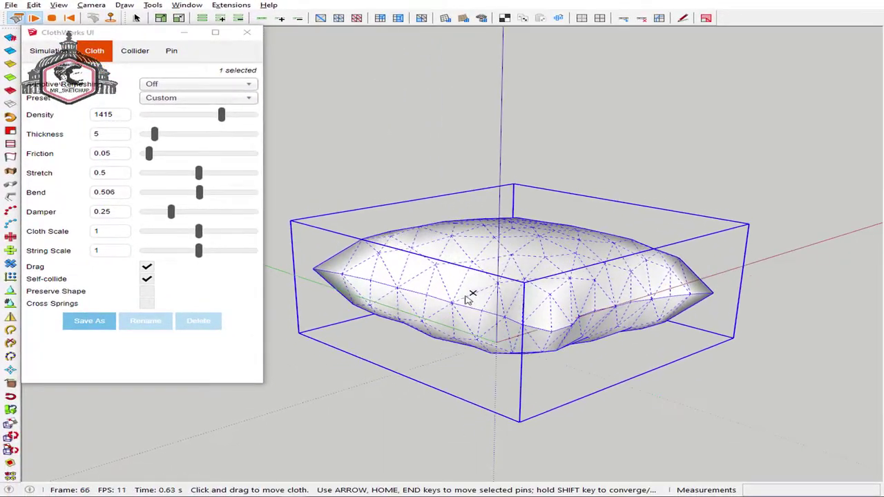
pyautogui.moveTo(411, 301)
pyautogui.mouseDown(button='middle')
pyautogui.moveTo(230, 335)
pyautogui.moveTo(533, 312)
pyautogui.mouseUp(button='middle')
pyautogui.moveTo(566, 290)
pyautogui.mouseDown(button='middle')
pyautogui.moveTo(661, 228)
pyautogui.moveTo(438, 208)
pyautogui.moveTo(498, 187)
pyautogui.moveTo(483, 223)
pyautogui.moveTo(490, 191)
pyautogui.moveTo(523, 144)
pyautogui.moveTo(342, 110)
pyautogui.moveTo(467, 122)
pyautogui.moveTo(257, 194)
pyautogui.mouseUp(button='middle')
pyautogui.moveTo(257, 194)
pyautogui.mouseDown()
pyautogui.moveTo(517, 276)
pyautogui.moveTo(578, 219)
pyautogui.moveTo(446, 253)
pyautogui.moveTo(553, 118)
pyautogui.mouseUp()
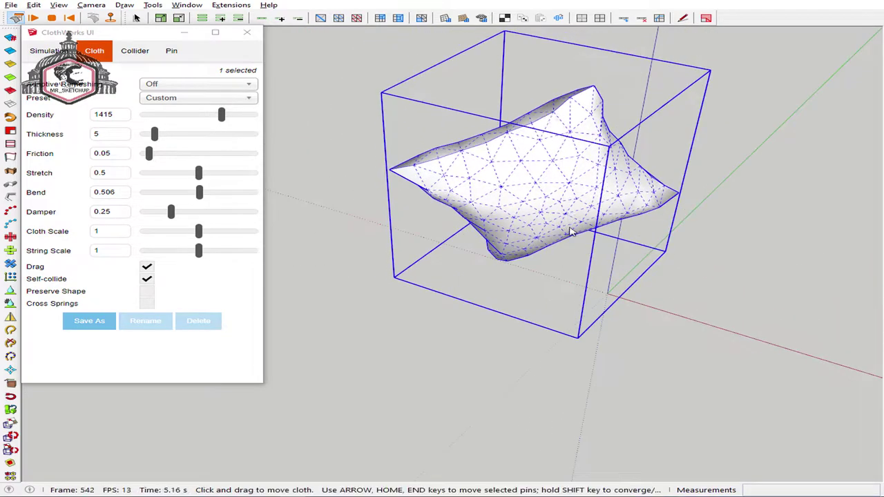
# Cancel the accidental copy and turn the pillow 90° with the Move tool's rotate grip
pyautogui.click(391, 171)
pyautogui.press('ctrl')
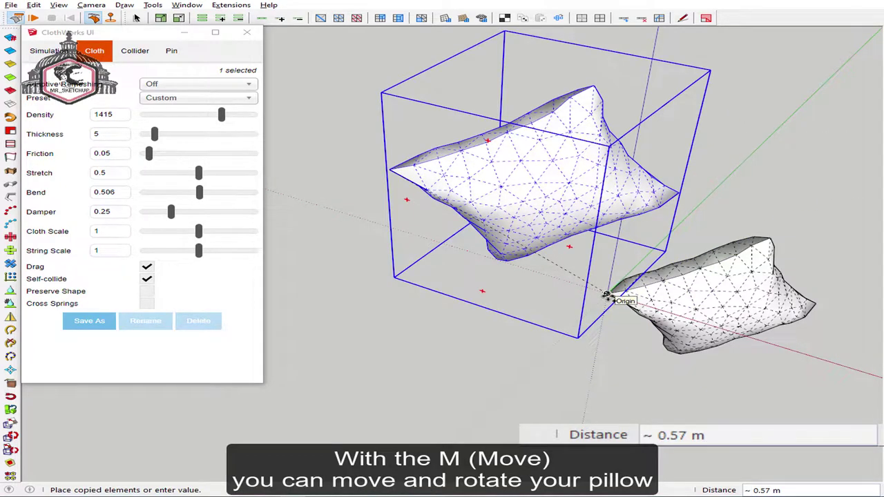
pyautogui.press('Escape')
pyautogui.moveTo(608, 292)
pyautogui.mouseDown(button='middle')
pyautogui.moveTo(649, 257)
pyautogui.moveTo(462, 270)
pyautogui.moveTo(730, 274)
pyautogui.mouseUp(button='middle')
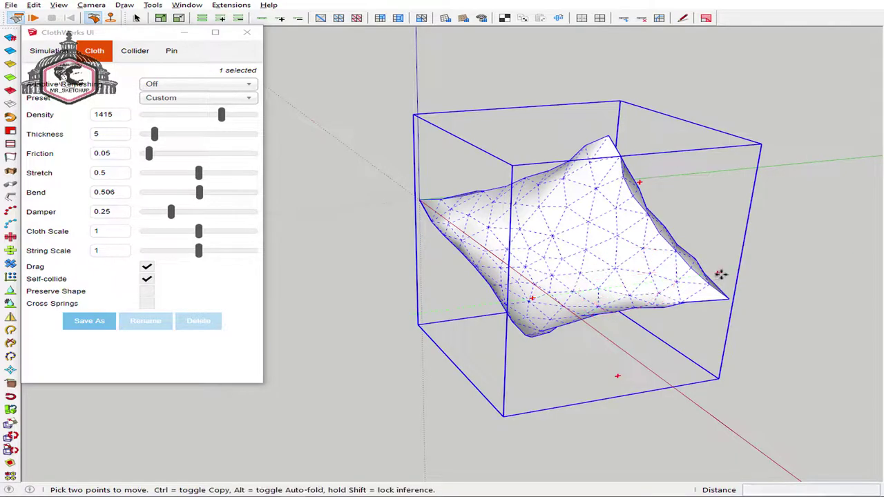
pyautogui.click(719, 274)
pyautogui.click(719, 274)
pyautogui.click(715, 274)
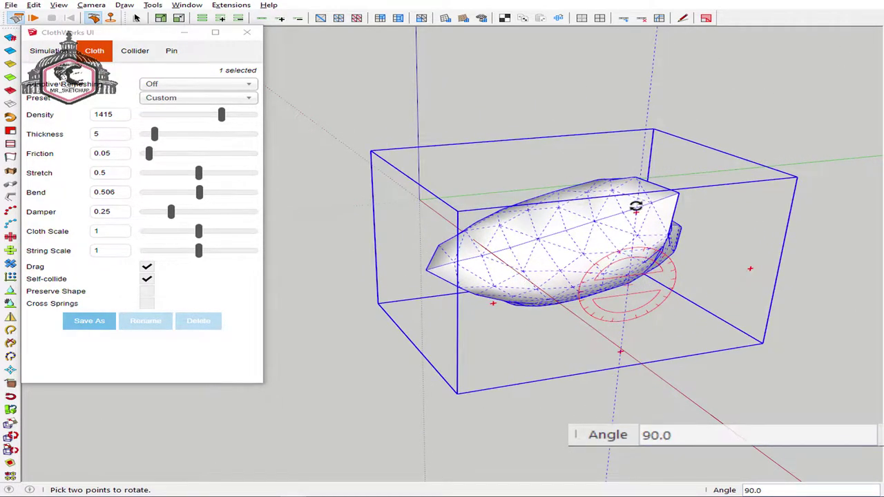
pyautogui.click(635, 205)
# Tilt the pillow by about -40.2° and shift it 0.15 m to a new spot
pyautogui.moveTo(636, 206)
pyautogui.mouseDown(button='middle')
pyautogui.moveTo(823, 227)
pyautogui.moveTo(606, 266)
pyautogui.mouseUp(button='middle')
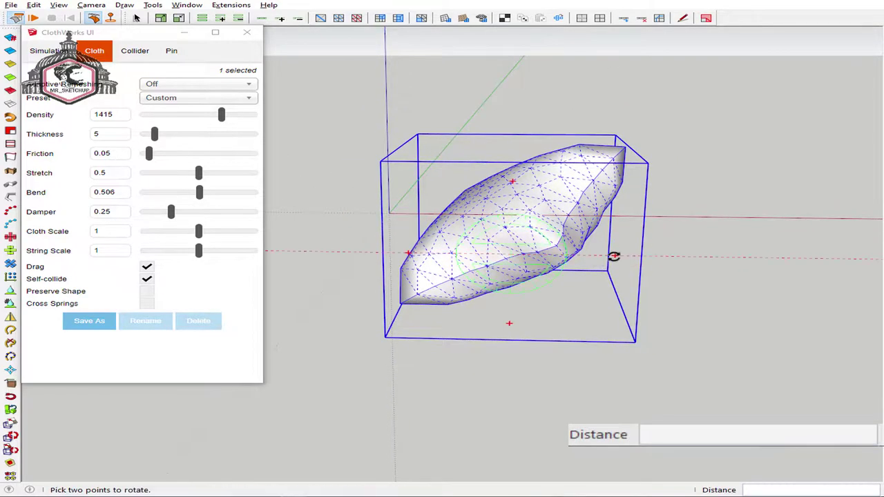
pyautogui.click(614, 256)
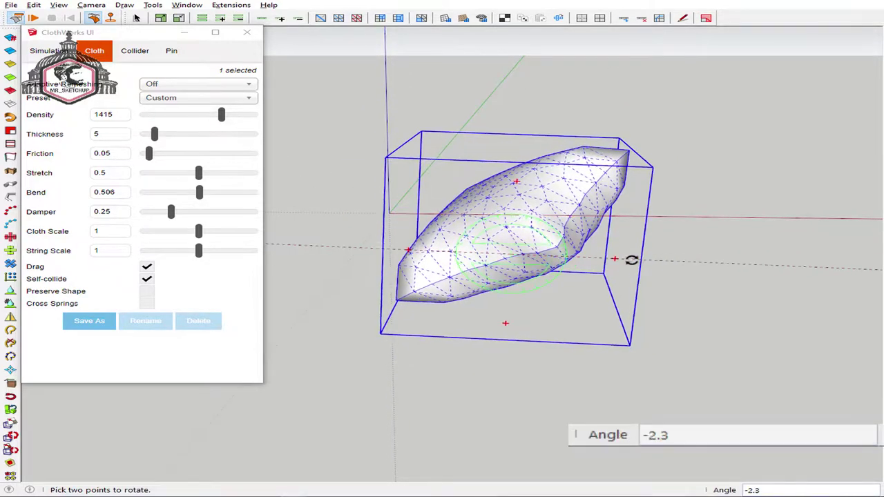
pyautogui.click(631, 330)
pyautogui.moveTo(630, 330)
pyautogui.mouseDown(button='middle')
pyautogui.moveTo(456, 299)
pyautogui.moveTo(531, 347)
pyautogui.mouseUp(button='middle')
pyautogui.click(531, 348)
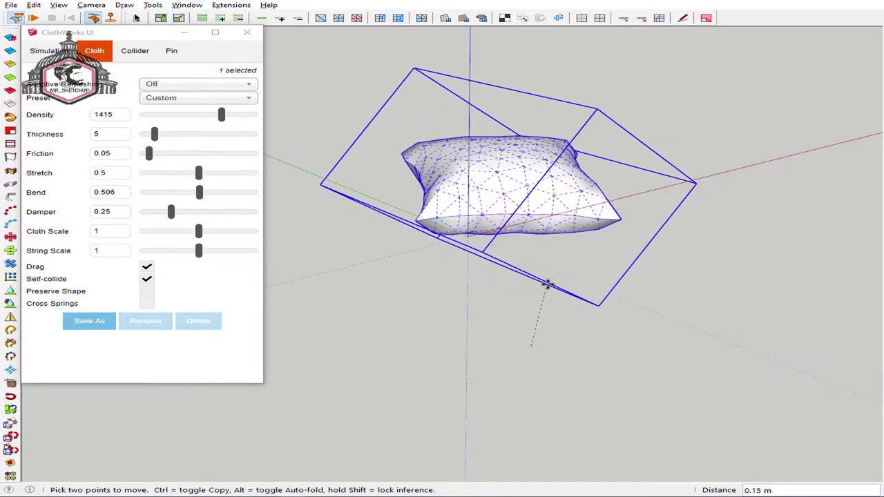
pyautogui.moveTo(533, 276)
pyautogui.mouseDown(button='middle')
pyautogui.moveTo(645, 241)
pyautogui.moveTo(408, 236)
pyautogui.moveTo(509, 203)
pyautogui.moveTo(436, 201)
pyautogui.mouseUp(button='middle')
pyautogui.moveTo(625, 200)
pyautogui.mouseDown(button='middle')
pyautogui.moveTo(559, 229)
pyautogui.moveTo(661, 212)
pyautogui.moveTo(691, 228)
pyautogui.moveTo(529, 222)
pyautogui.mouseUp(button='middle')
# Apply ClothWorks Loop Subdivision to the pillow group for a denser, smoother mesh
pyautogui.rightClick(500, 214)
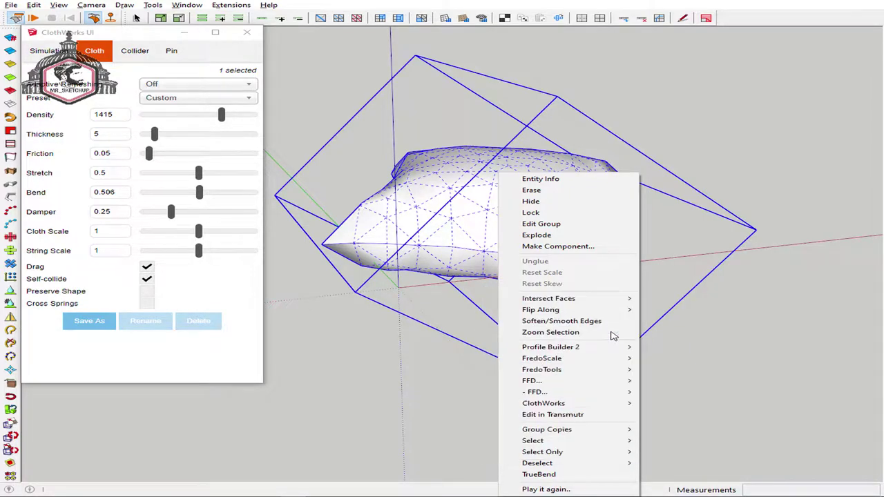
pyautogui.click(719, 355)
pyautogui.moveTo(653, 328)
pyautogui.mouseDown(button='middle')
pyautogui.moveTo(564, 325)
pyautogui.moveTo(709, 332)
pyautogui.moveTo(585, 357)
pyautogui.mouseUp(button='middle')
pyautogui.click(395, 276)
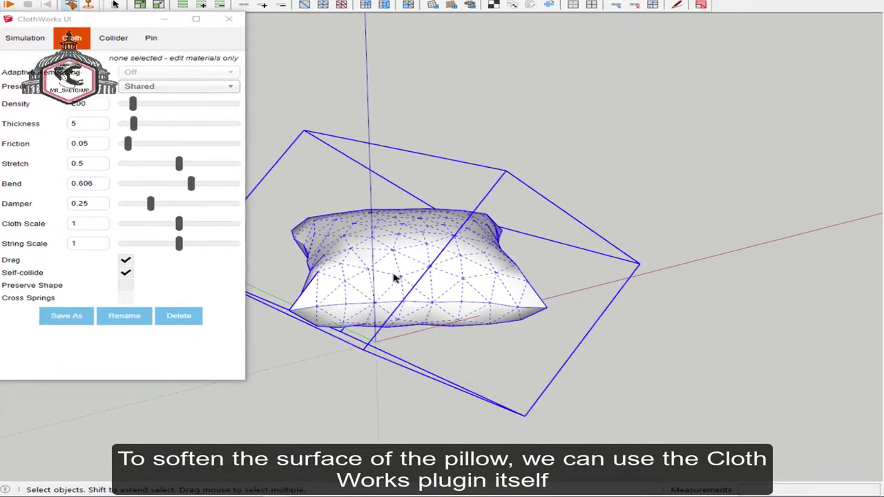
pyautogui.rightClick(394, 276)
pyautogui.moveTo(332, 379)
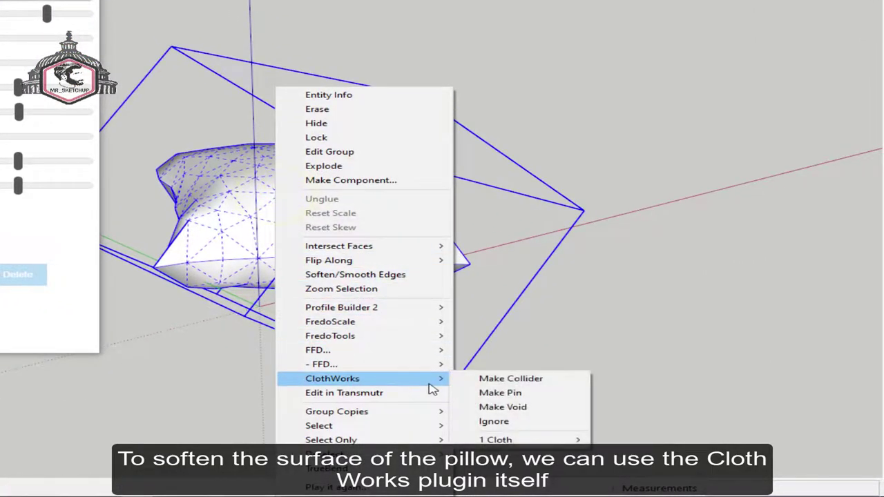
pyautogui.moveTo(496, 440)
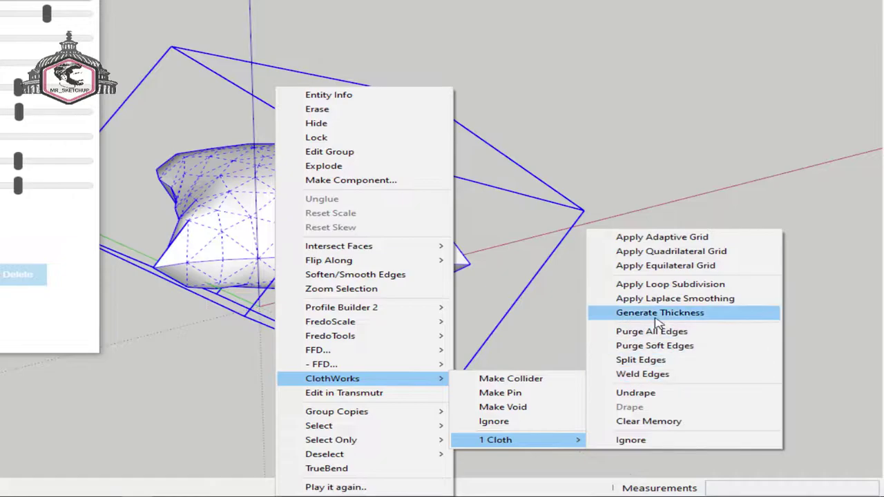
pyautogui.click(666, 287)
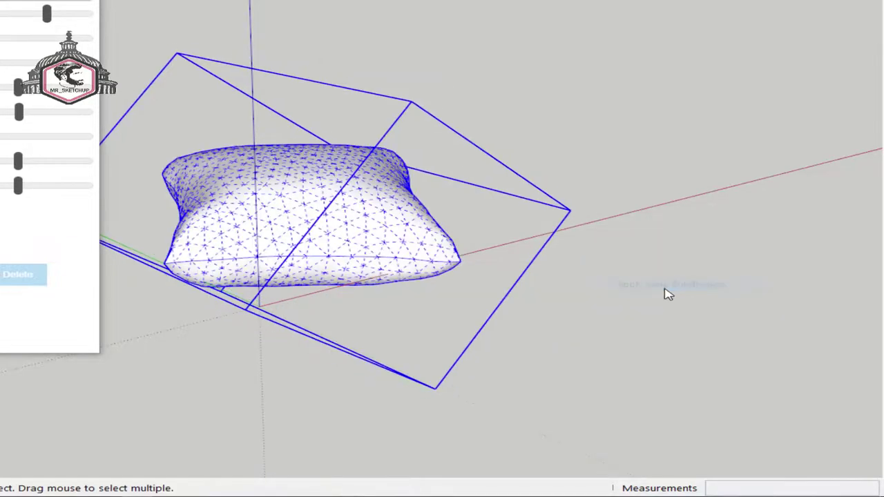
pyautogui.moveTo(517, 276)
pyautogui.mouseDown(button='middle')
pyautogui.moveTo(367, 251)
pyautogui.moveTo(564, 223)
pyautogui.moveTo(348, 230)
pyautogui.moveTo(276, 249)
pyautogui.moveTo(323, 229)
pyautogui.mouseUp(button='middle')
# Set the pillow to ClothWorks Ignore so it leaves the simulation
pyautogui.rightClick(323, 230)
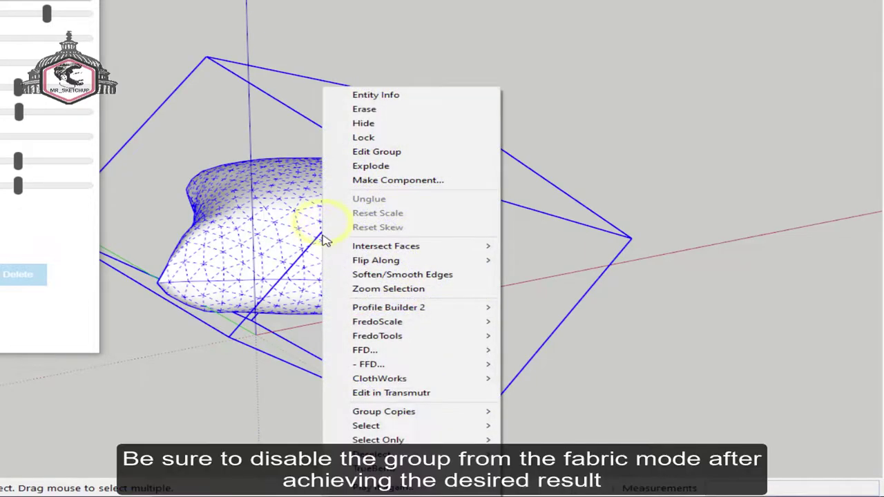
pyautogui.moveTo(379, 379)
pyautogui.click(587, 428)
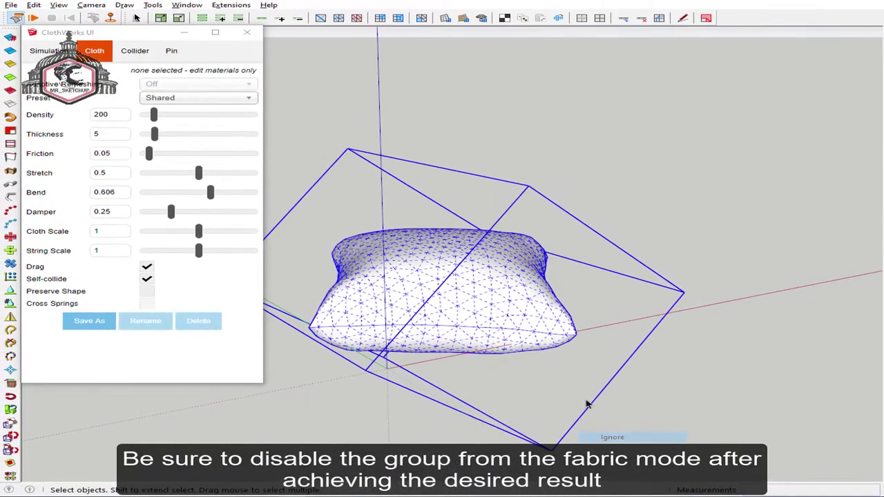
pyautogui.moveTo(587, 403)
pyautogui.mouseDown(button='middle')
pyautogui.moveTo(471, 351)
pyautogui.moveTo(448, 324)
pyautogui.mouseUp(button='middle')
# Draw a .3,.3 square rectangle beside the first pillow and group it with Ctrl+G
pyautogui.click(252, 36)
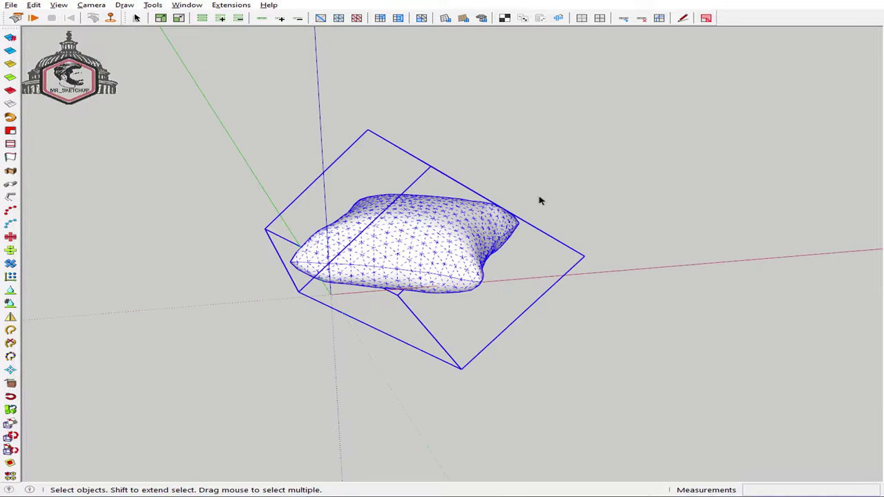
pyautogui.moveTo(539, 197)
pyautogui.mouseDown(button='middle')
pyautogui.moveTo(452, 282)
pyautogui.moveTo(432, 332)
pyautogui.moveTo(462, 359)
pyautogui.mouseUp(button='middle')
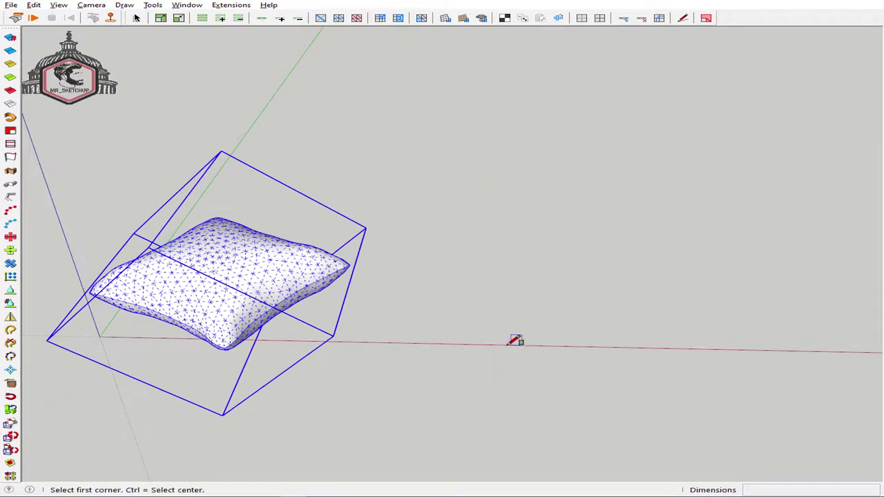
pyautogui.click(483, 344)
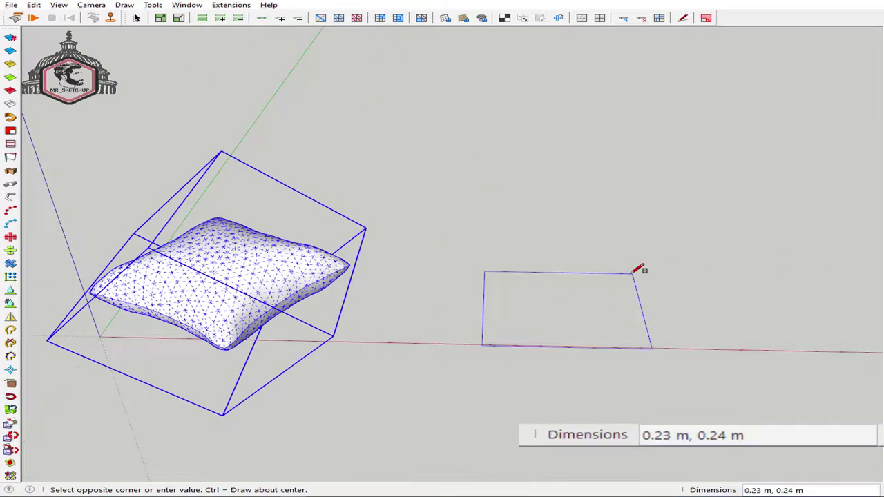
pyautogui.press('Return')
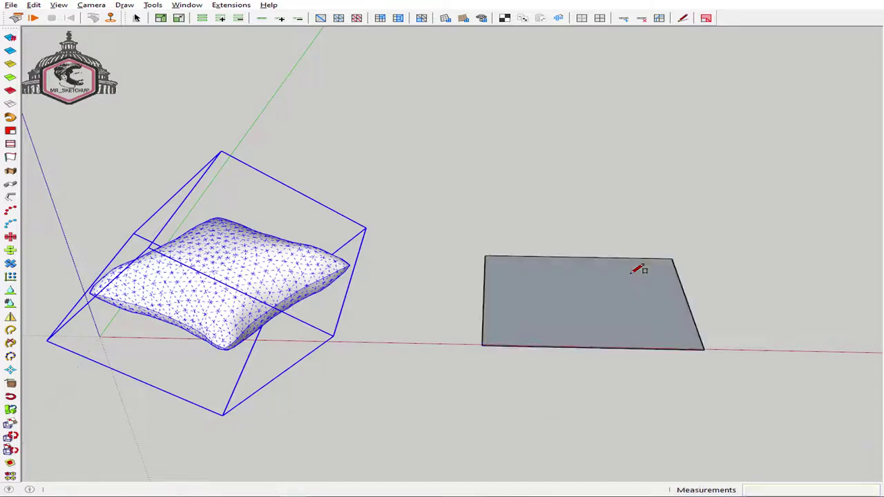
pyautogui.moveTo(635, 321)
pyautogui.mouseDown(button='middle')
pyautogui.moveTo(585, 357)
pyautogui.moveTo(477, 329)
pyautogui.moveTo(479, 286)
pyautogui.moveTo(573, 267)
pyautogui.moveTo(590, 272)
pyautogui.mouseUp(button='middle')
pyautogui.click(479, 286)
pyautogui.hotkey('ctrl', 'g')
# Make the square group a ClothWorks cloth with a quadrilateral grid at resolution 50
pyautogui.rightClick(434, 241)
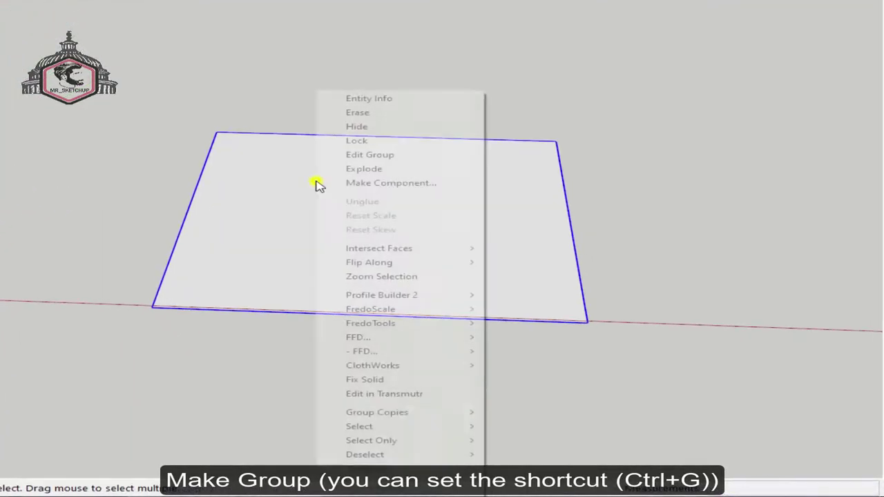
pyautogui.moveTo(335, 356)
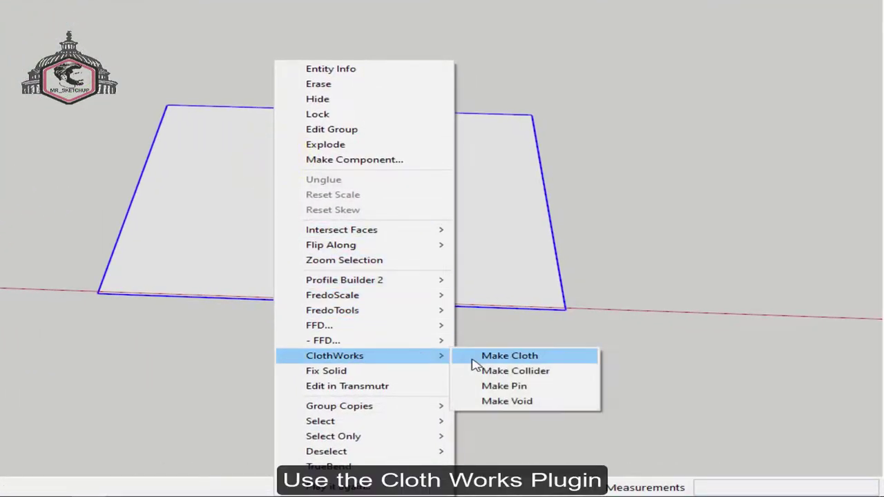
pyautogui.click(509, 356)
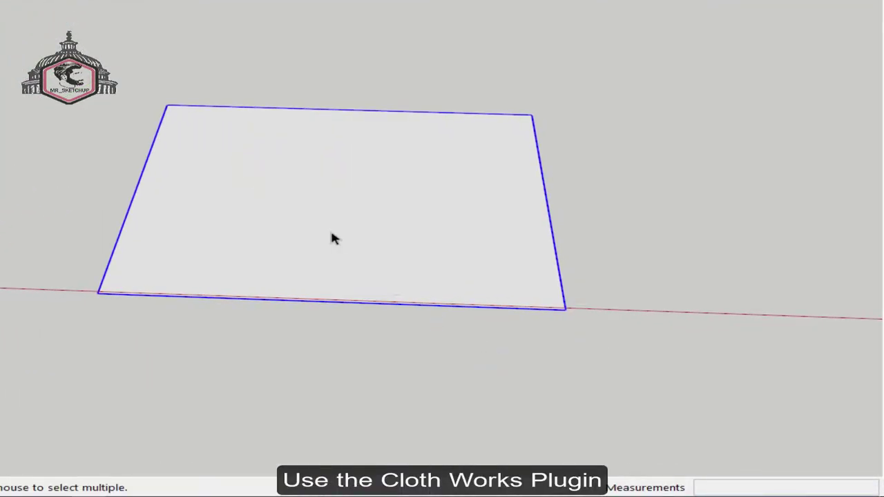
pyautogui.rightClick(217, 163)
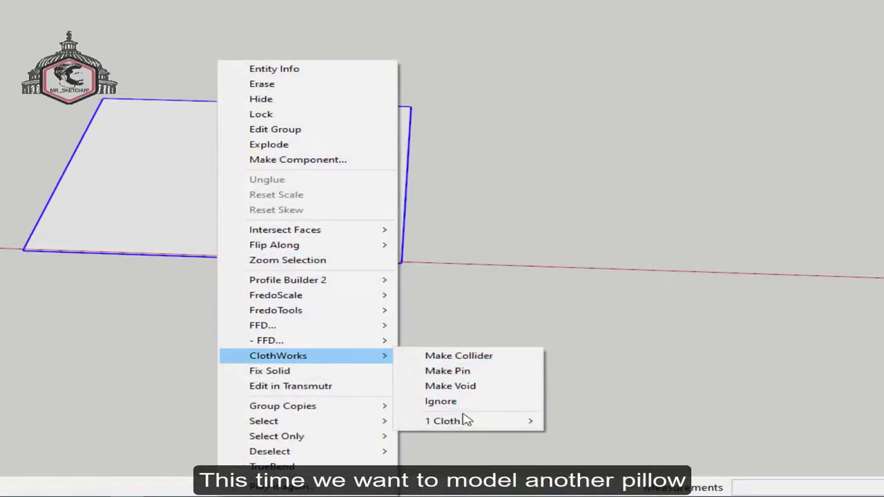
pyautogui.moveTo(466, 421)
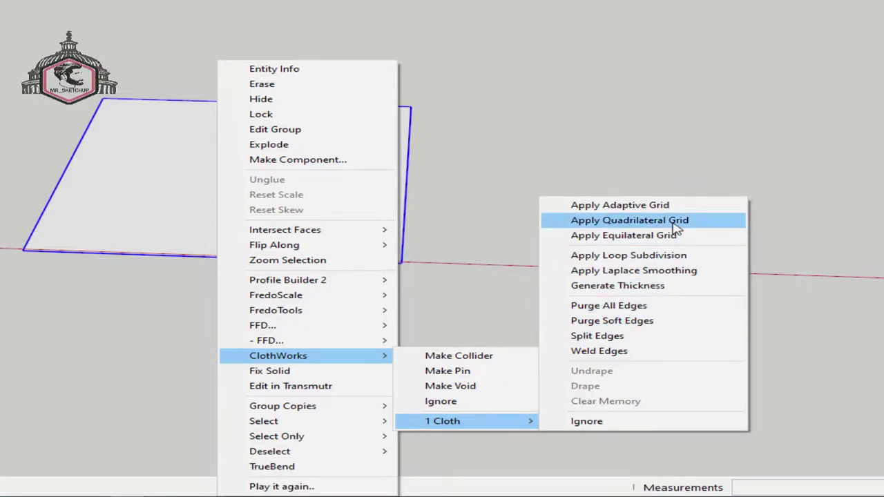
pyautogui.click(705, 227)
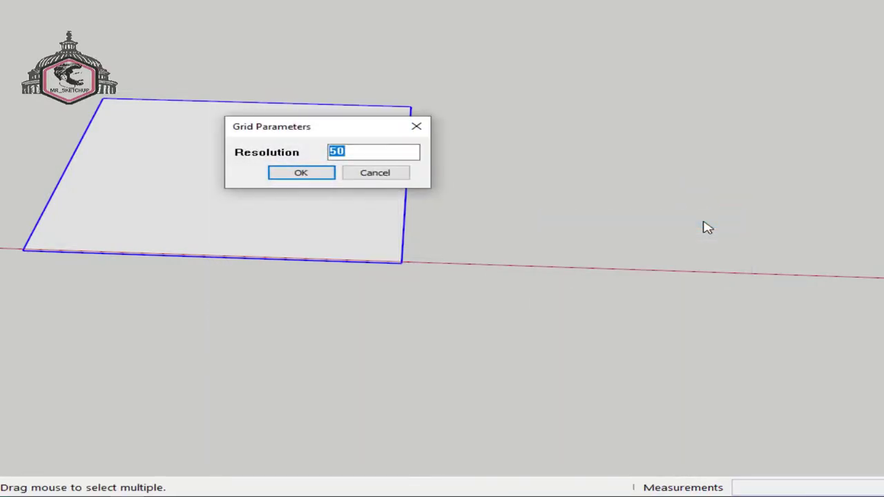
pyautogui.click(299, 173)
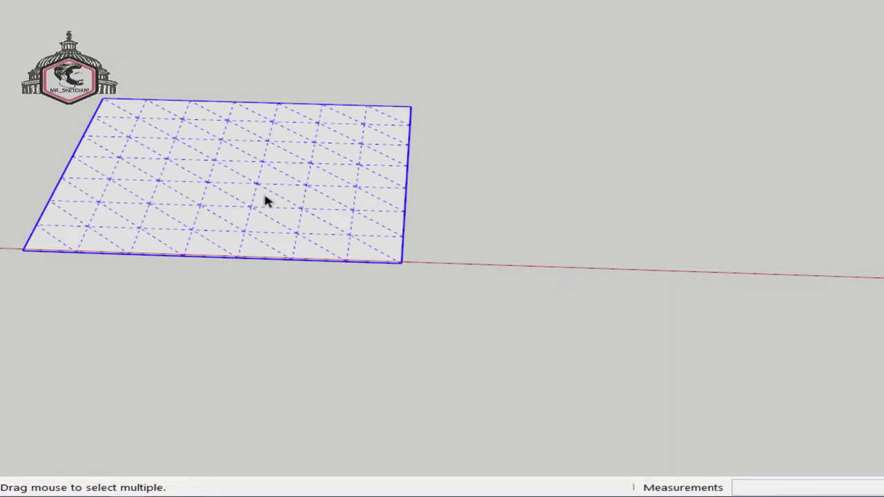
# Generate 0.01 m thickness on the gridded cloth, turning it into a thin slab
pyautogui.rightClick(237, 158)
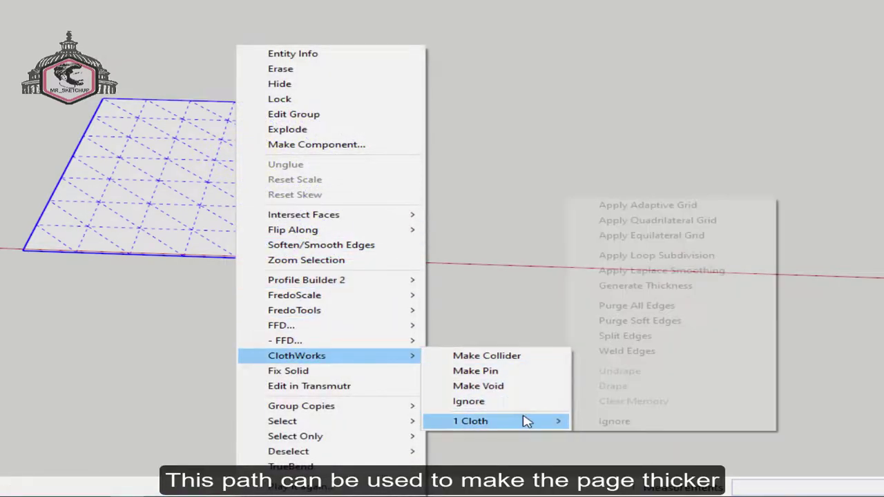
pyautogui.moveTo(470, 420)
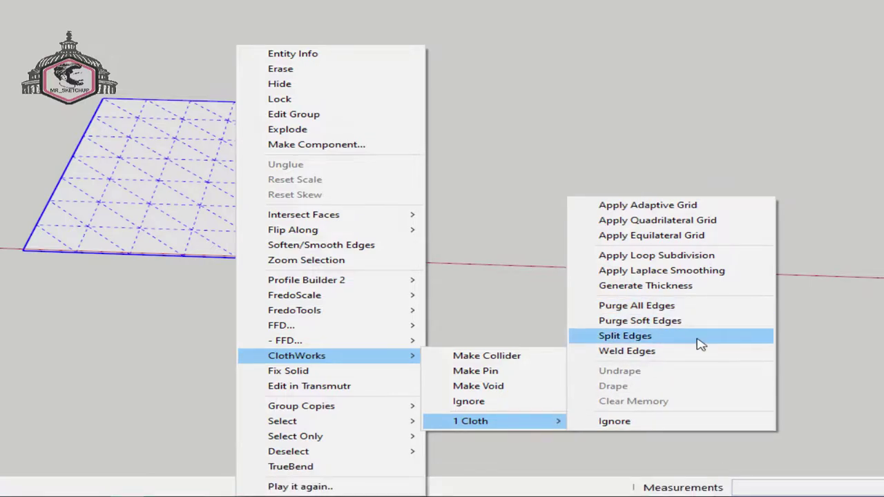
pyautogui.click(718, 292)
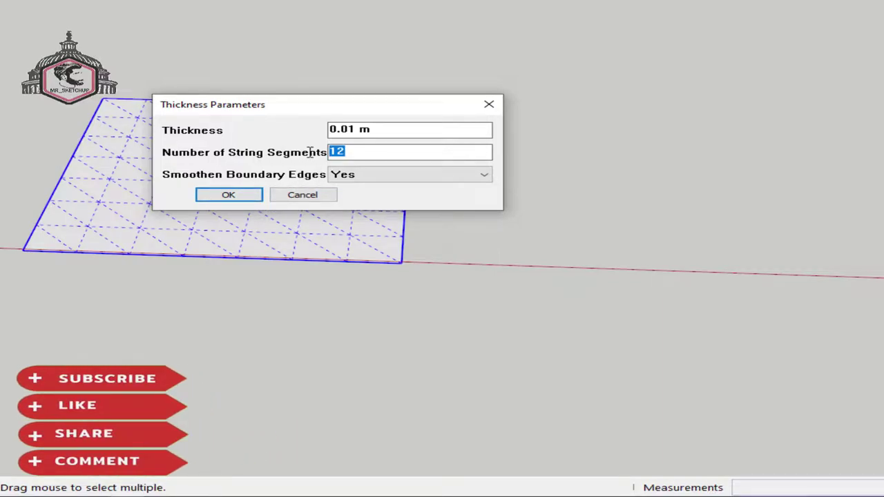
pyautogui.click(228, 194)
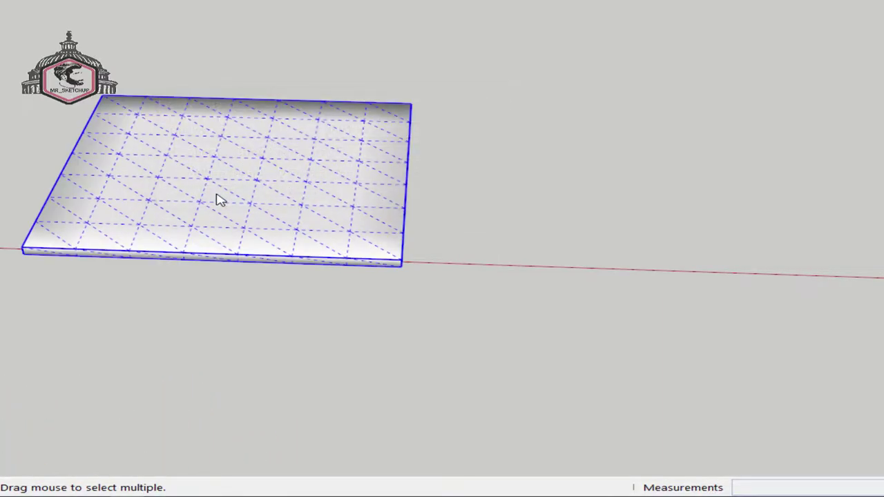
pyautogui.moveTo(217, 198)
pyautogui.mouseDown(button='middle')
pyautogui.moveTo(166, 201)
pyautogui.moveTo(395, 103)
pyautogui.moveTo(297, 140)
pyautogui.moveTo(177, 217)
pyautogui.moveTo(262, 193)
pyautogui.mouseUp(button='middle')
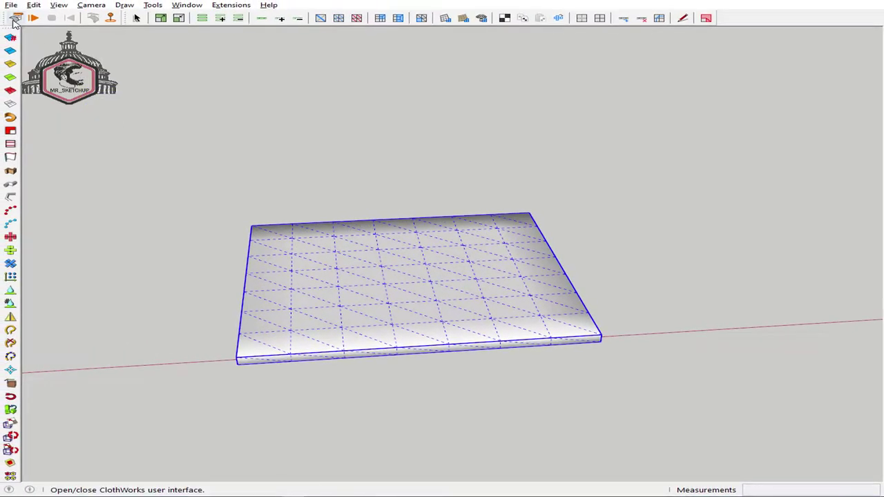
# Set Viscosity 0.1, then cloth Density 1950, Thickness 15, Bend 0.01 with Self-collide on
pyautogui.click(15, 20)
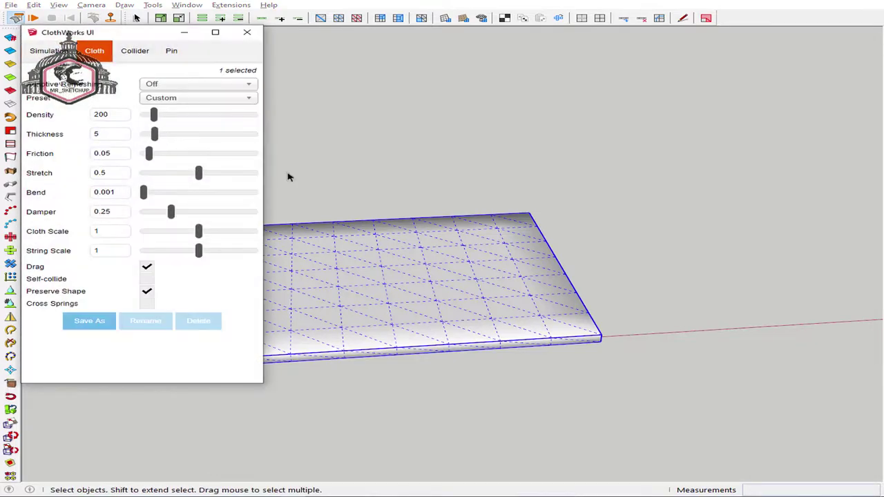
pyautogui.keyDown('shift'); pyautogui.moveTo(462, 238); pyautogui.dragTo(517, 238, button='middle'); pyautogui.keyUp('shift')
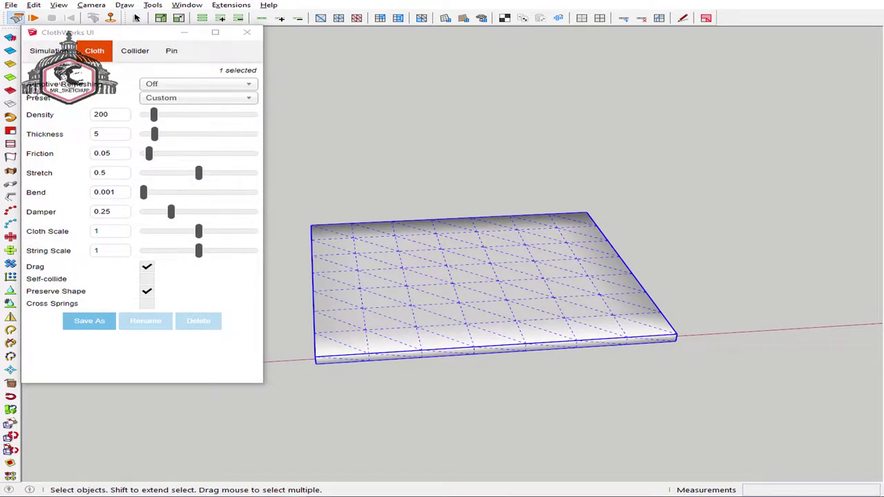
pyautogui.click(35, 54)
pyautogui.click(412, 278)
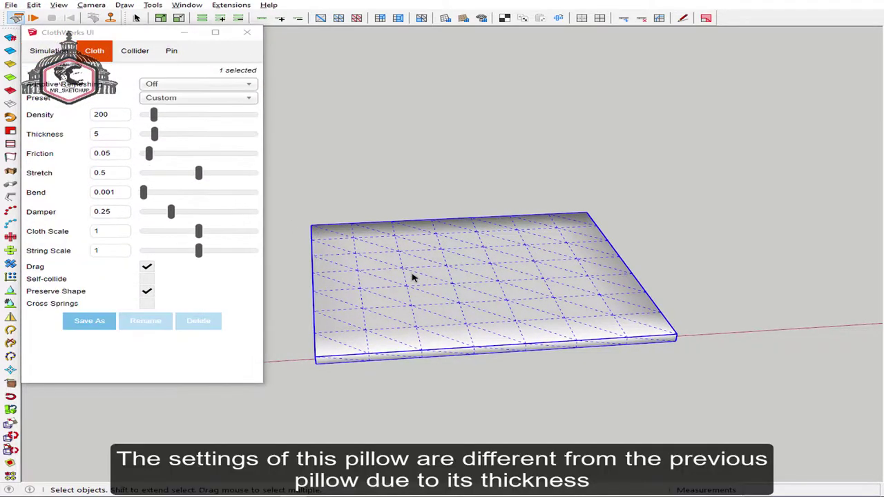
pyautogui.click(48, 50)
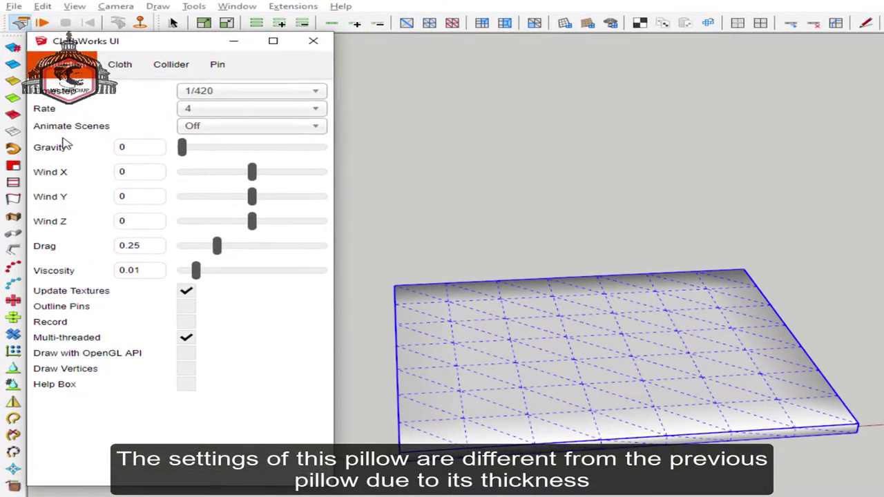
pyautogui.moveTo(141, 272); pyautogui.dragTo(111, 277)
pyautogui.write('0.1')
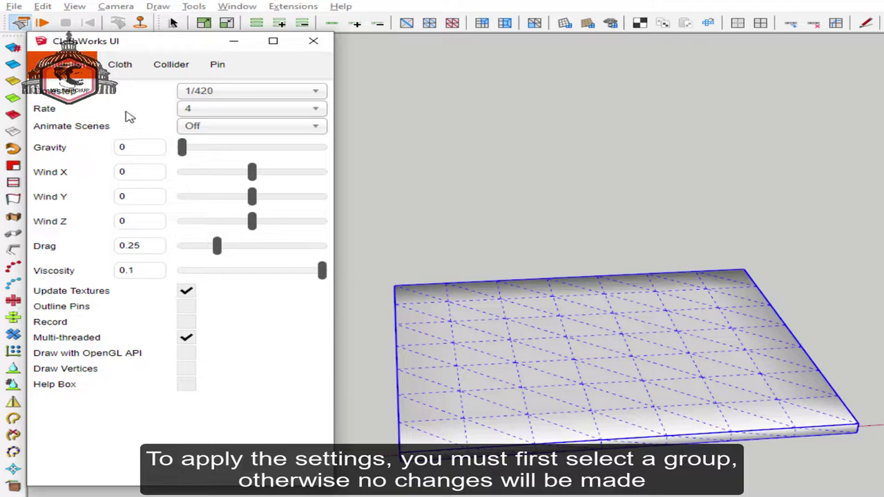
pyautogui.click(121, 66)
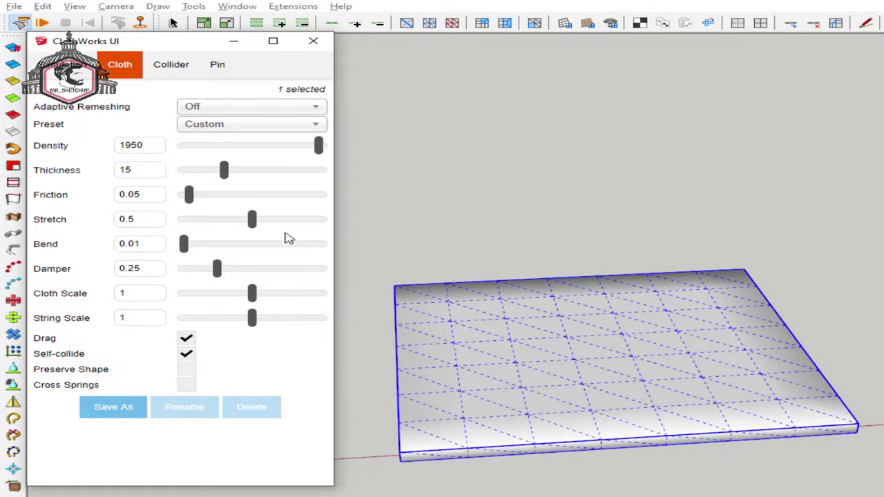
# Run the ClothWorks simulation and drag the cloth's edges and corners as it inflates
pyautogui.click(41, 23)
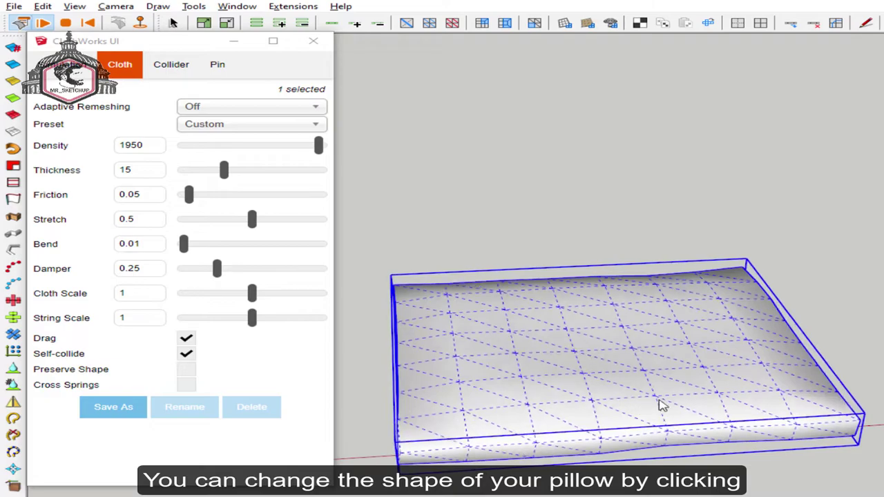
pyautogui.moveTo(582, 347)
pyautogui.mouseDown()
pyautogui.moveTo(584, 329)
pyautogui.moveTo(558, 302)
pyautogui.moveTo(582, 300)
pyautogui.moveTo(494, 315)
pyautogui.moveTo(474, 290)
pyautogui.moveTo(643, 290)
pyautogui.moveTo(647, 257)
pyautogui.moveTo(467, 310)
pyautogui.moveTo(449, 253)
pyautogui.moveTo(547, 223)
pyautogui.moveTo(553, 211)
pyautogui.mouseUp()
pyautogui.moveTo(552, 211)
pyautogui.mouseDown(button='middle')
pyautogui.moveTo(608, 203)
pyautogui.moveTo(770, 339)
pyautogui.moveTo(604, 312)
pyautogui.mouseUp(button='middle')
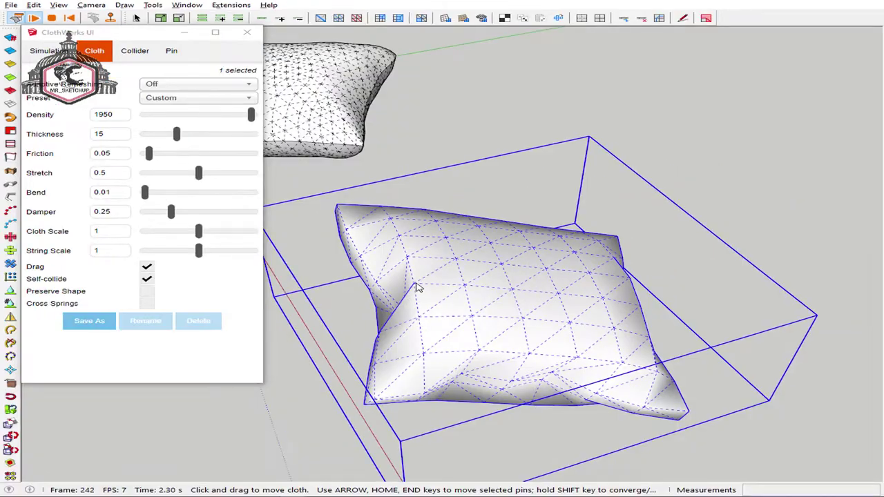
pyautogui.moveTo(416, 287); pyautogui.dragTo(502, 314)
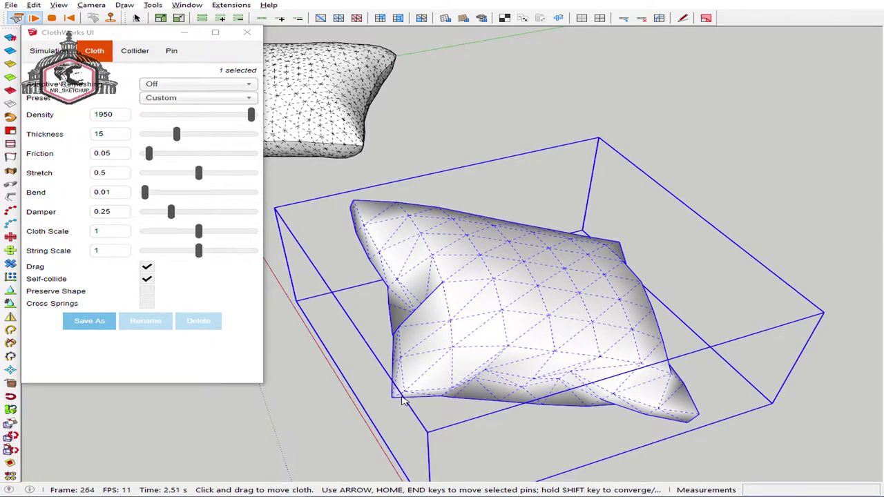
pyautogui.moveTo(696, 416); pyautogui.dragTo(672, 407)
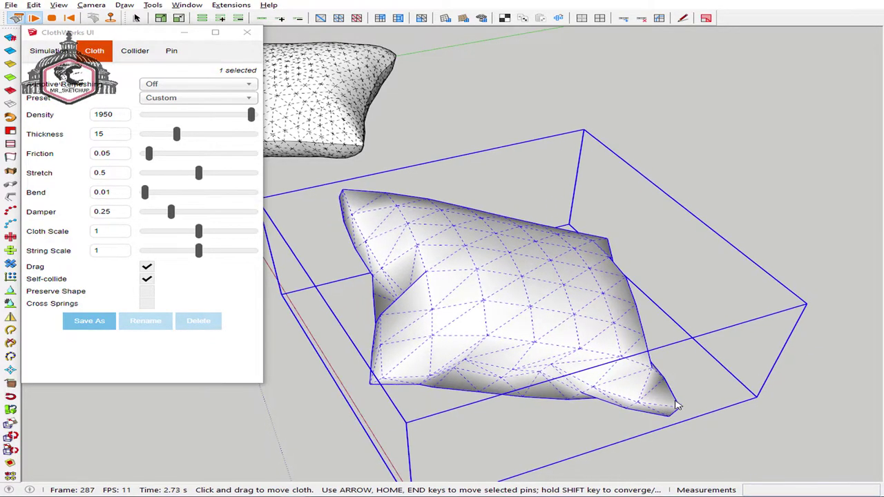
pyautogui.moveTo(442, 207)
pyautogui.mouseDown(button='middle')
pyautogui.moveTo(631, 237)
pyautogui.moveTo(502, 154)
pyautogui.mouseUp(button='middle')
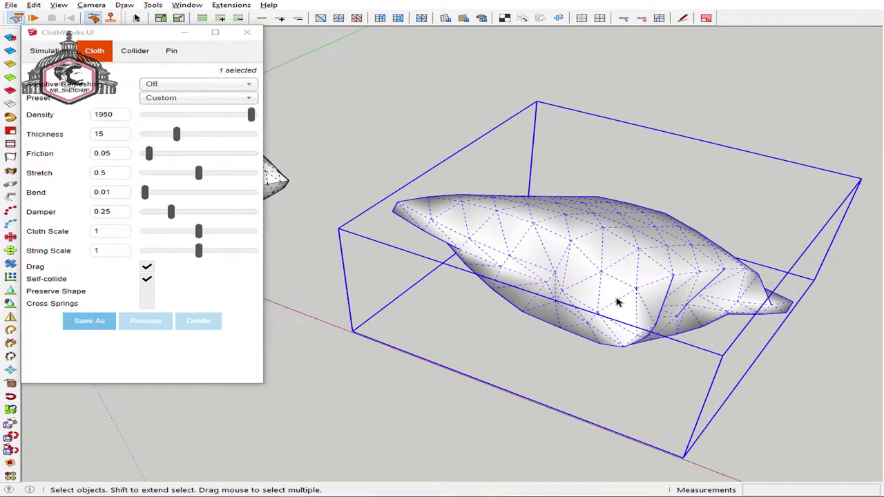
# Close the ClothWorks settings panel and look over the inflated pillow from several sides
pyautogui.click(247, 33)
pyautogui.moveTo(442, 207)
pyautogui.mouseDown(button='middle')
pyautogui.moveTo(623, 267)
pyautogui.moveTo(783, 253)
pyautogui.moveTo(623, 251)
pyautogui.moveTo(775, 270)
pyautogui.mouseUp(button='middle')
pyautogui.moveTo(519, 250)
pyautogui.mouseDown(button='middle')
pyautogui.moveTo(601, 219)
pyautogui.moveTo(533, 242)
pyautogui.moveTo(562, 172)
pyautogui.moveTo(645, 257)
pyautogui.moveTo(420, 260)
pyautogui.moveTo(277, 327)
pyautogui.mouseUp(button='middle')
pyautogui.moveTo(501, 317)
pyautogui.mouseDown(button='middle')
pyautogui.moveTo(643, 264)
pyautogui.moveTo(462, 216)
pyautogui.moveTo(540, 253)
pyautogui.mouseUp(button='middle')
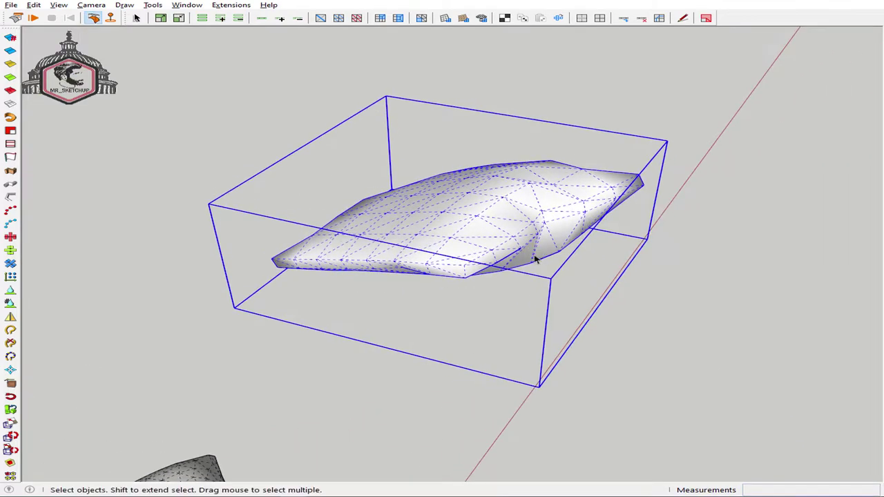
# Apply ClothWorks Loop Subdivision to the second pillow for a smoother surface
pyautogui.rightClick(456, 204)
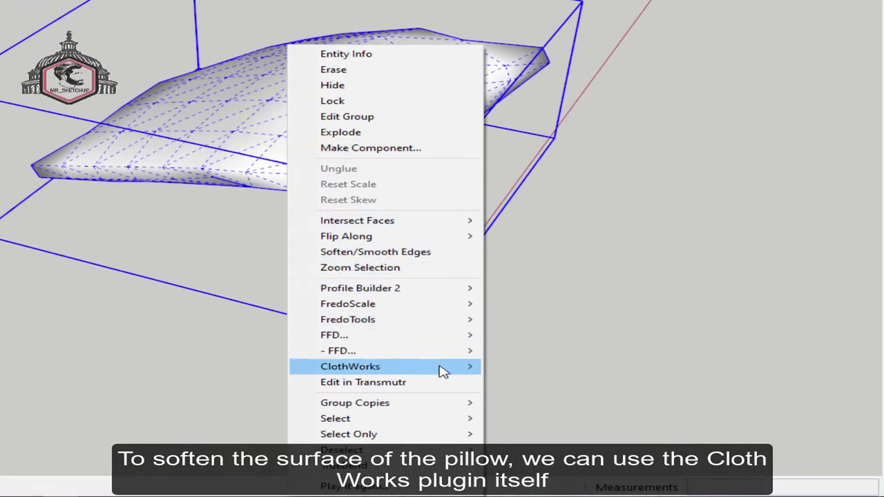
pyautogui.moveTo(382, 366)
pyautogui.moveTo(555, 434)
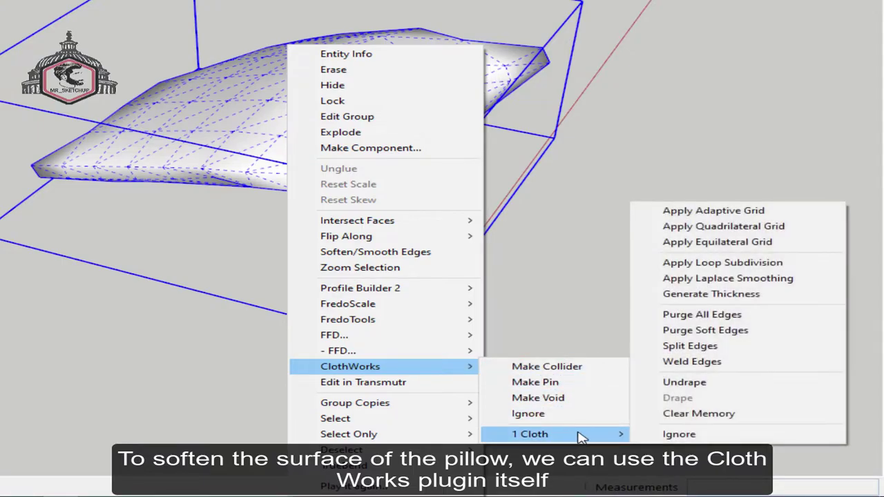
pyautogui.click(729, 263)
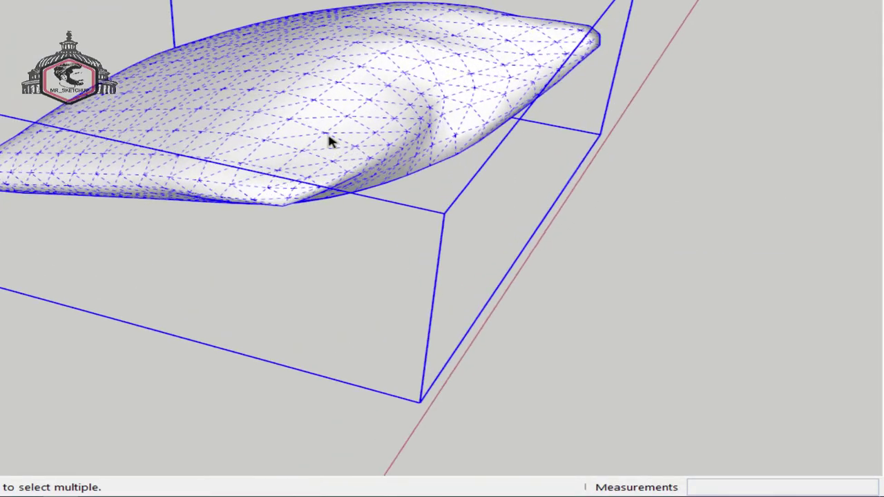
pyautogui.moveTo(328, 140); pyautogui.dragTo(256, 118, button='middle')
pyautogui.moveTo(606, 227)
pyautogui.mouseDown(button='middle')
pyautogui.moveTo(225, 200)
pyautogui.moveTo(517, 256)
pyautogui.moveTo(338, 290)
pyautogui.moveTo(353, 275)
pyautogui.mouseUp(button='middle')
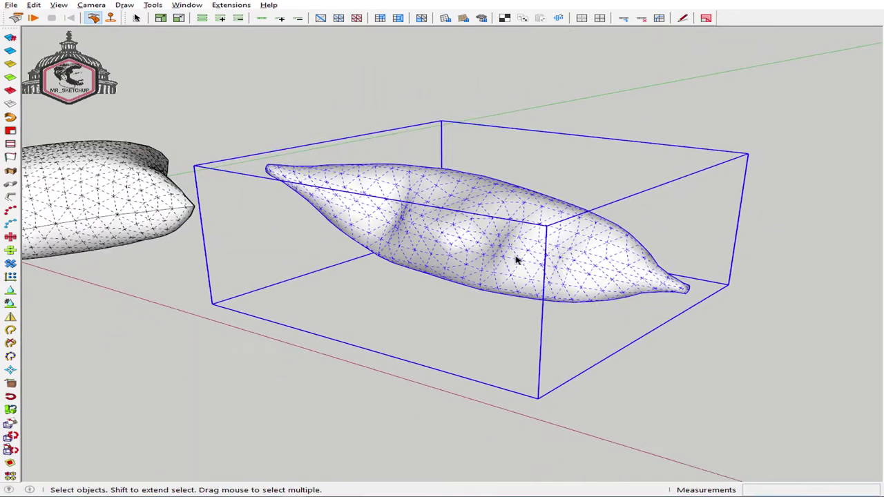
# Set the second pillow to ClothWorks Ignore and deselect it
pyautogui.rightClick(350, 271)
pyautogui.moveTo(154, 356)
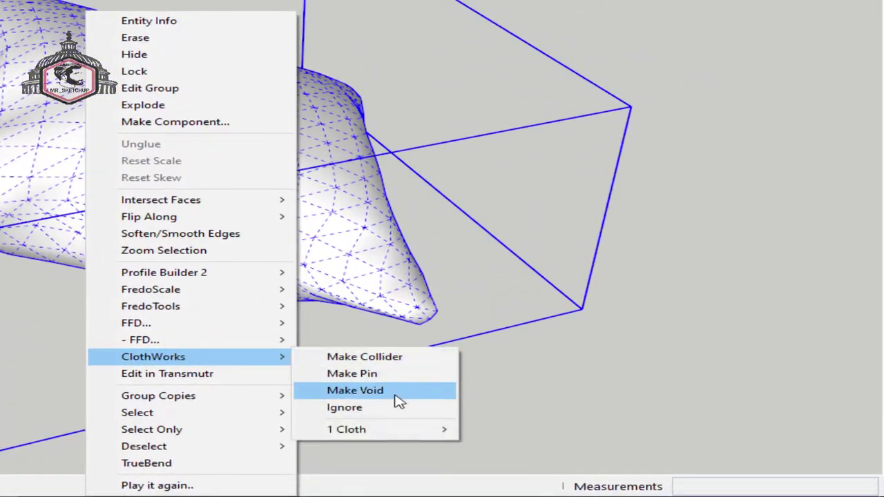
pyautogui.click(400, 408)
pyautogui.moveTo(404, 412)
pyautogui.mouseDown(button='middle')
pyautogui.moveTo(395, 377)
pyautogui.moveTo(468, 312)
pyautogui.mouseUp(button='middle')
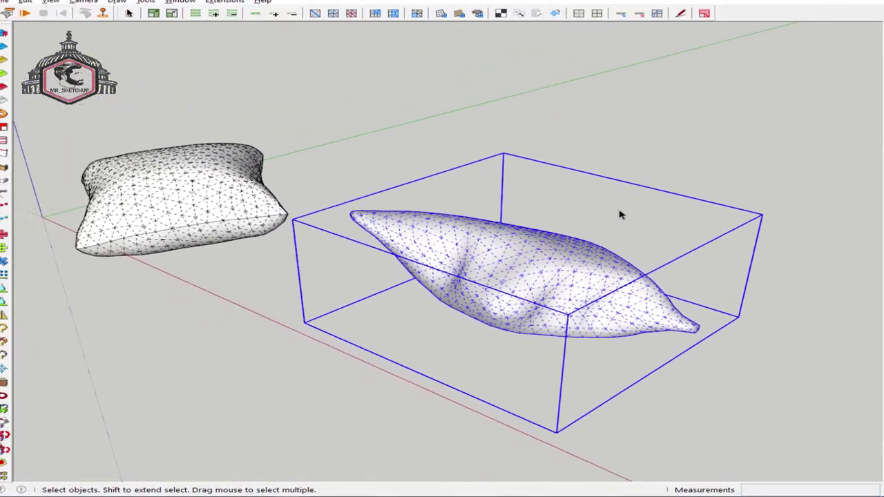
pyautogui.click(622, 218)
# Orbit low and zoom in close to review the two floral-textured pillows
pyautogui.moveTo(355, 251)
pyautogui.mouseDown(button='middle')
pyautogui.moveTo(762, 259)
pyautogui.moveTo(513, 297)
pyautogui.moveTo(642, 210)
pyautogui.moveTo(522, 182)
pyautogui.moveTo(470, 241)
pyautogui.moveTo(337, 310)
pyautogui.moveTo(592, 293)
pyautogui.moveTo(624, 320)
pyautogui.moveTo(507, 367)
pyautogui.mouseUp(button='middle')
pyautogui.moveTo(552, 336)
pyautogui.mouseDown(button='middle')
pyautogui.moveTo(297, 304)
pyautogui.moveTo(364, 481)
pyautogui.moveTo(518, 393)
pyautogui.moveTo(246, 150)
pyautogui.moveTo(310, 290)
pyautogui.moveTo(566, 295)
pyautogui.moveTo(509, 296)
pyautogui.moveTo(366, 256)
pyautogui.moveTo(556, 380)
pyautogui.moveTo(497, 262)
pyautogui.moveTo(596, 218)
pyautogui.moveTo(290, 289)
pyautogui.moveTo(345, 205)
pyautogui.moveTo(418, 331)
pyautogui.moveTo(209, 286)
pyautogui.moveTo(545, 384)
pyautogui.moveTo(586, 365)
pyautogui.moveTo(537, 339)
pyautogui.moveTo(527, 346)
pyautogui.mouseUp(button='middle')
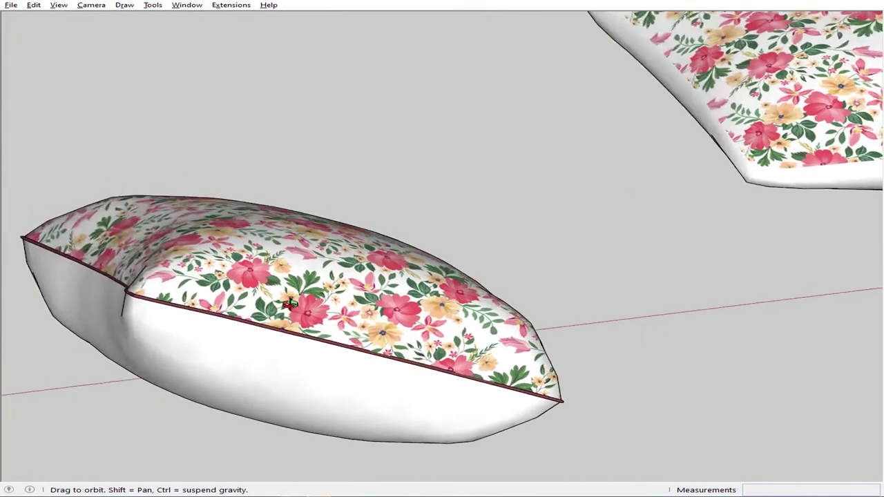
pyautogui.scroll(3, 595, 218)
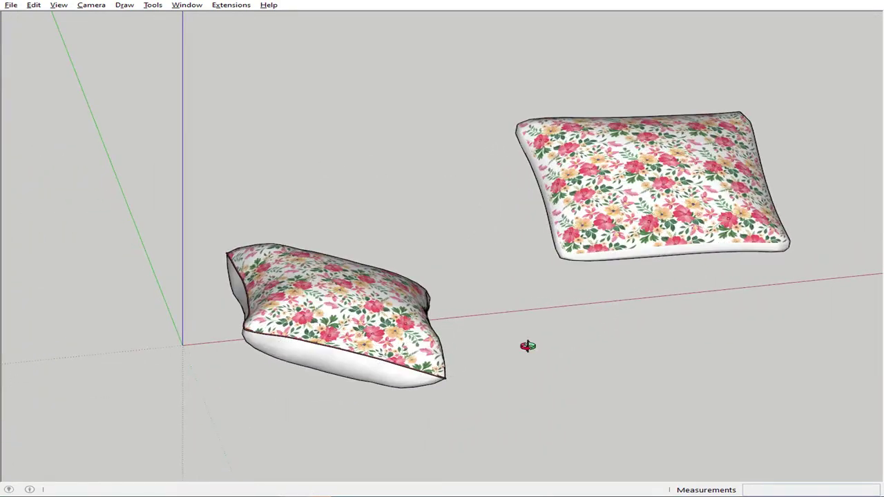